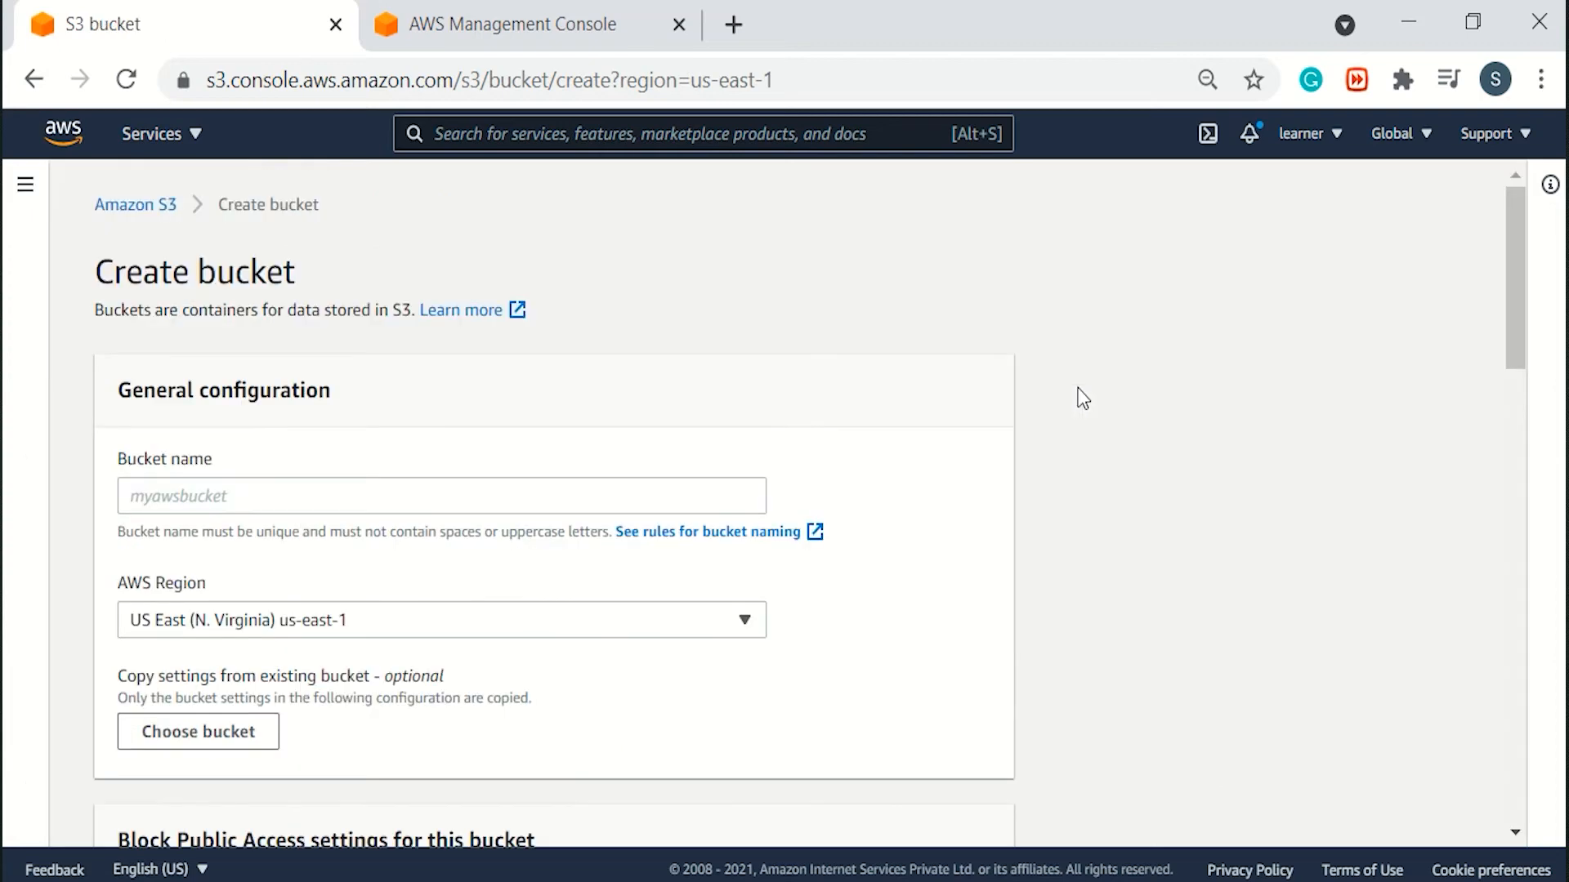
- Create an S3 bucket named bucketlambda20 in US East (N. Virginia) us-east-1, keeping the default settings
click(740, 491)
text(bucketlambda20)
scroll(825, 434, down, 2)
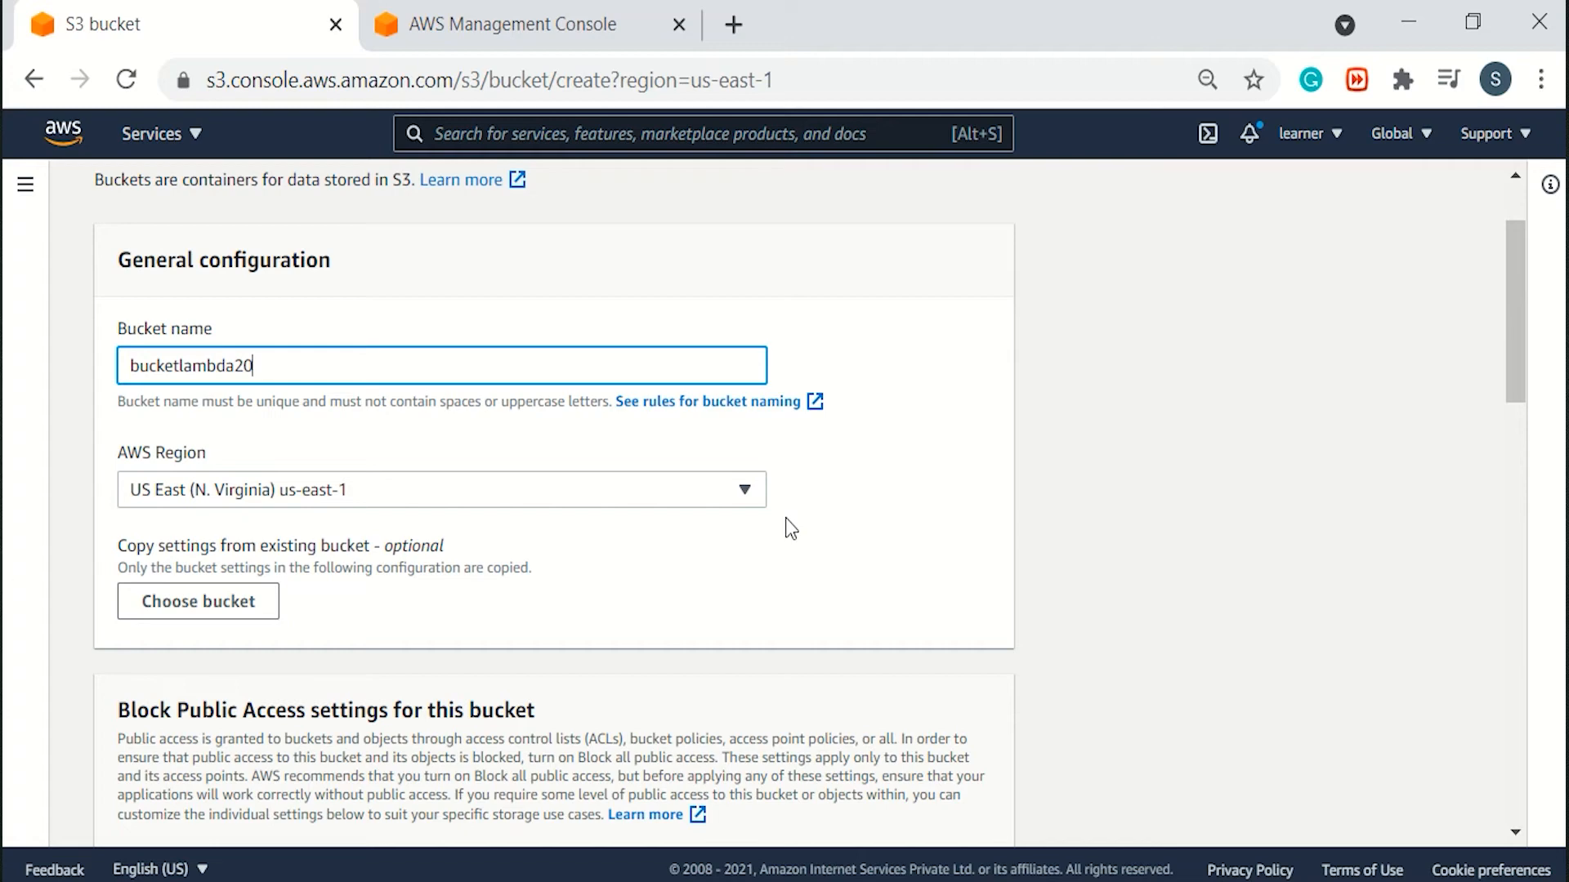
scroll(825, 588, down, 15)
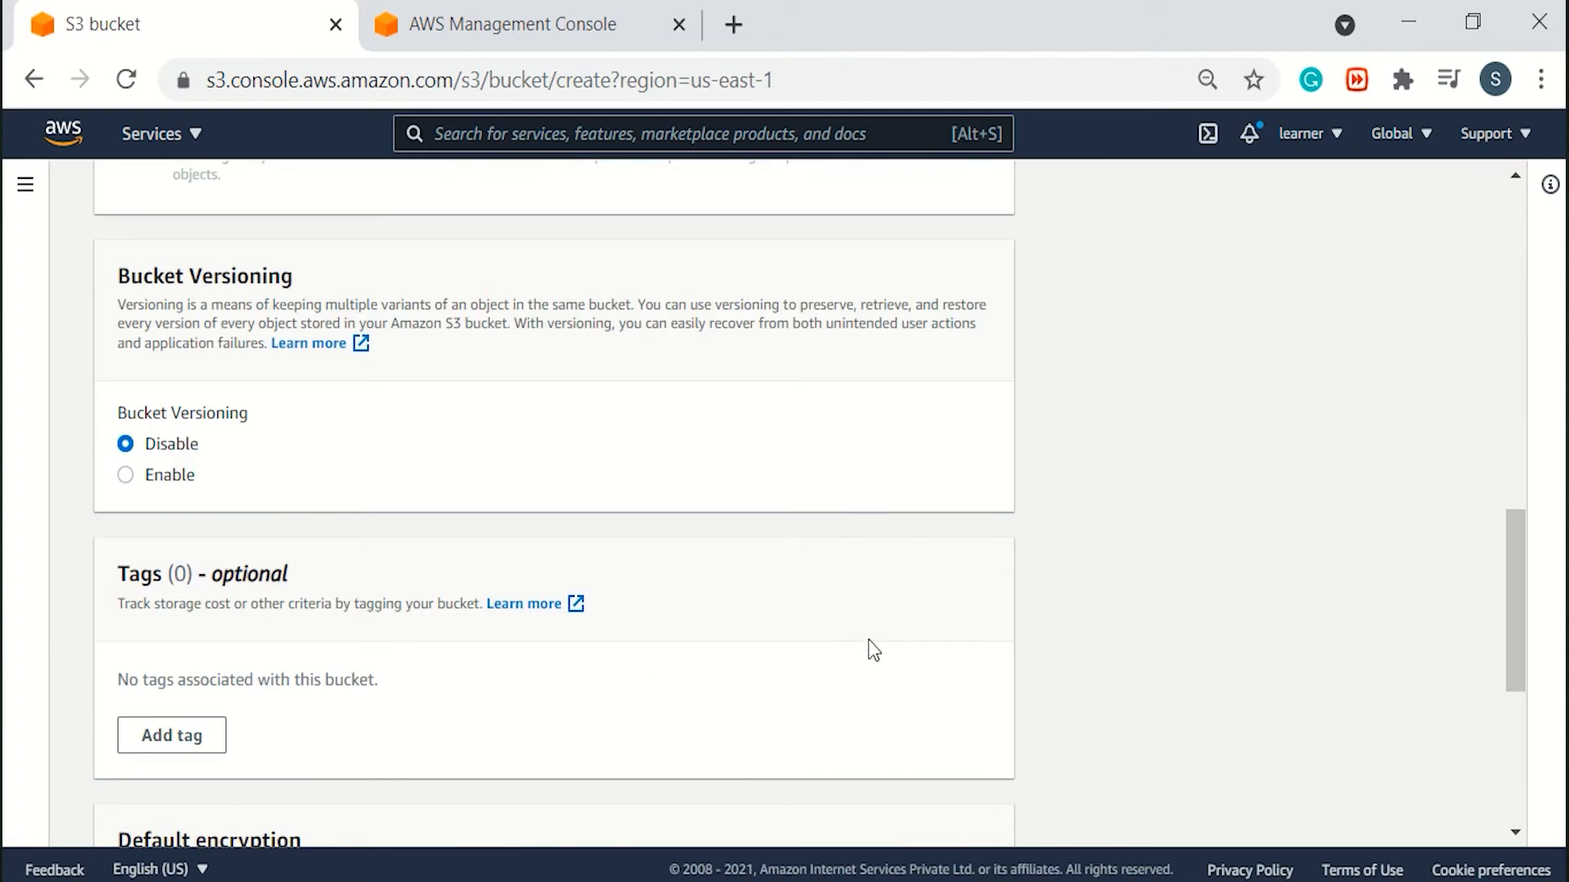
click(952, 803)
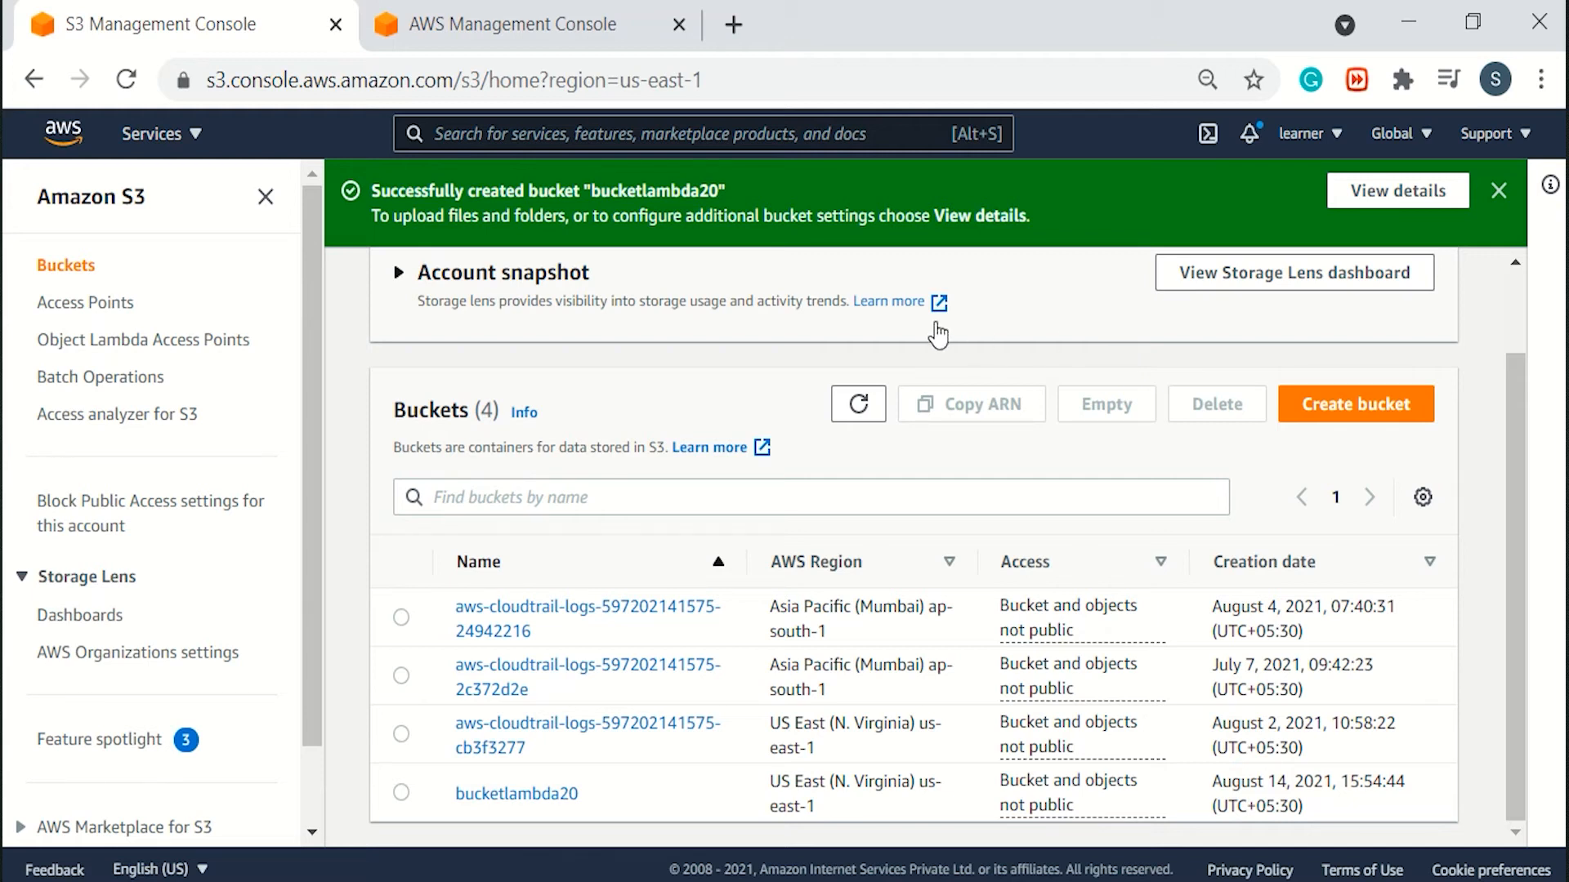
- Start a new IAM role for an AWS service with Lambda as the use case and proceed to its permissions
click(156, 134)
click(1013, 420)
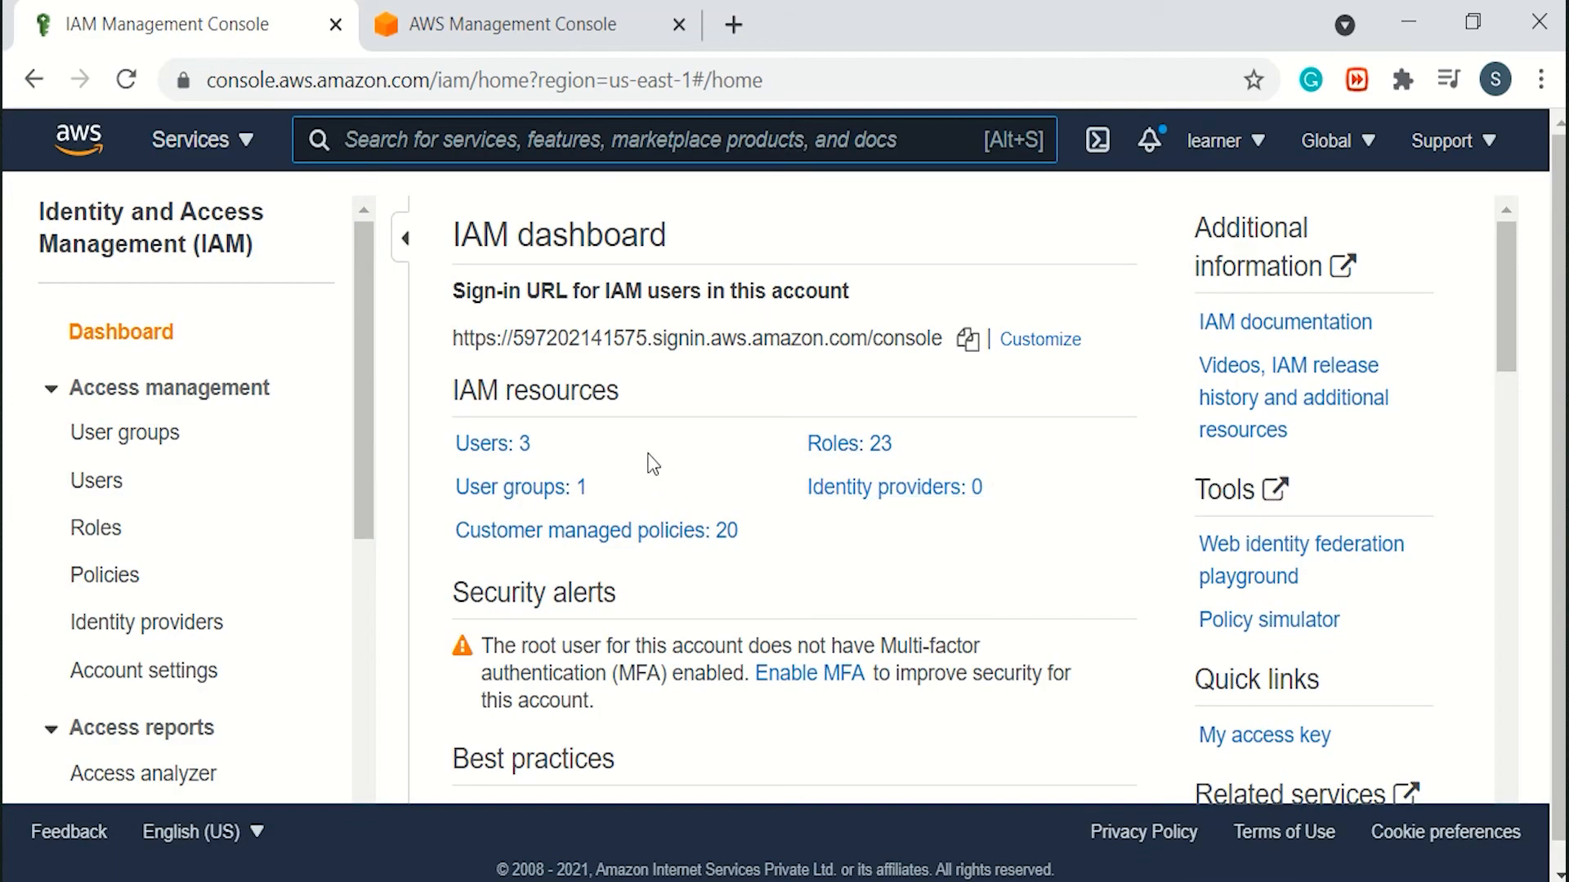
click(825, 445)
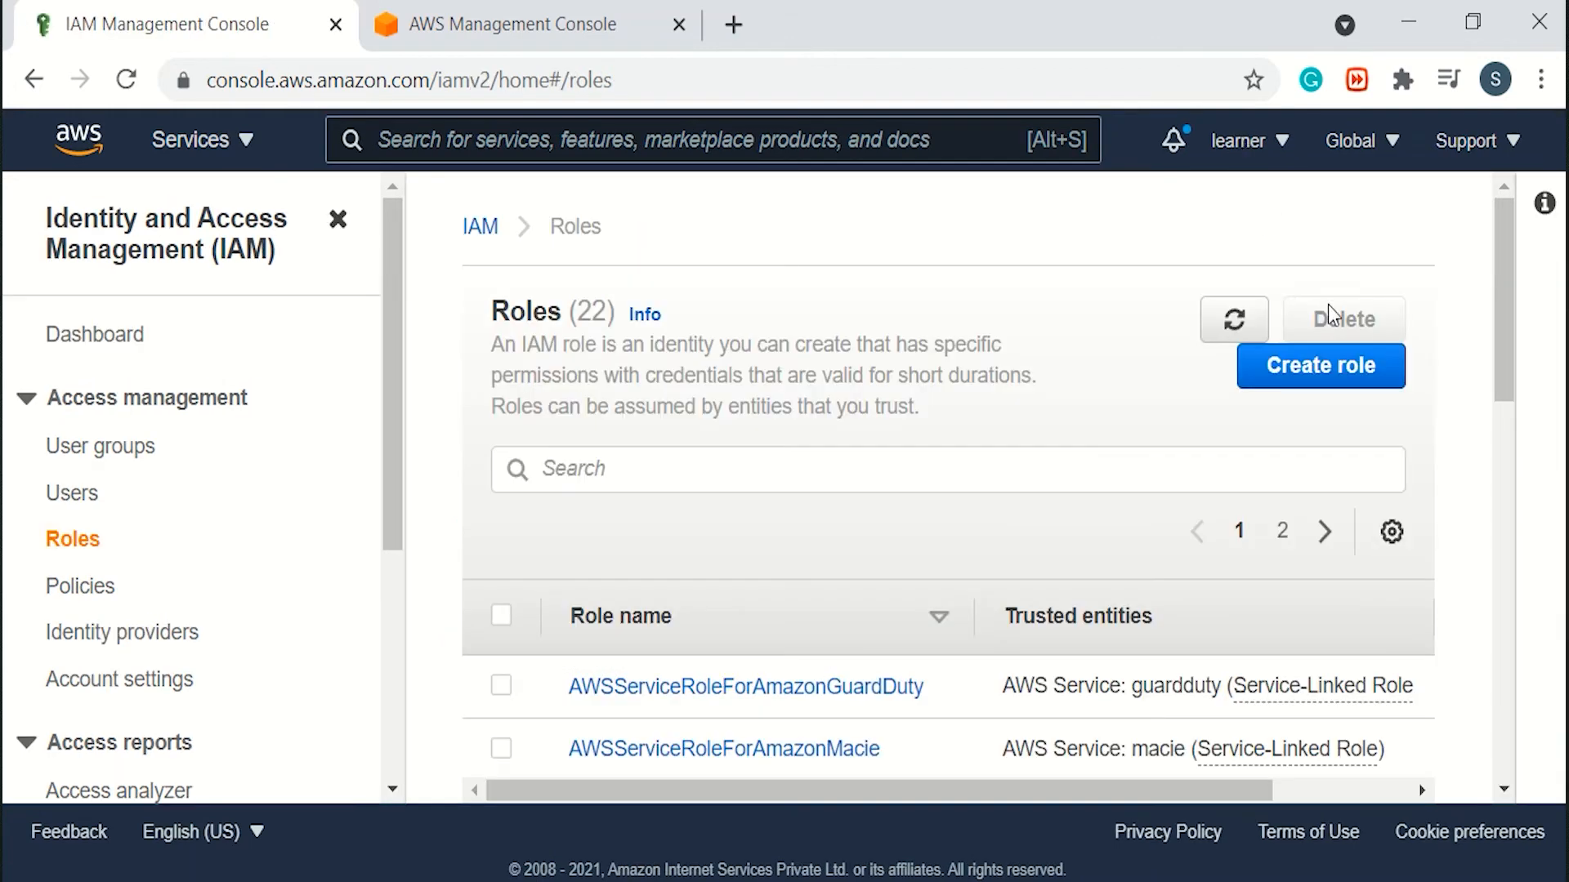
click(1336, 368)
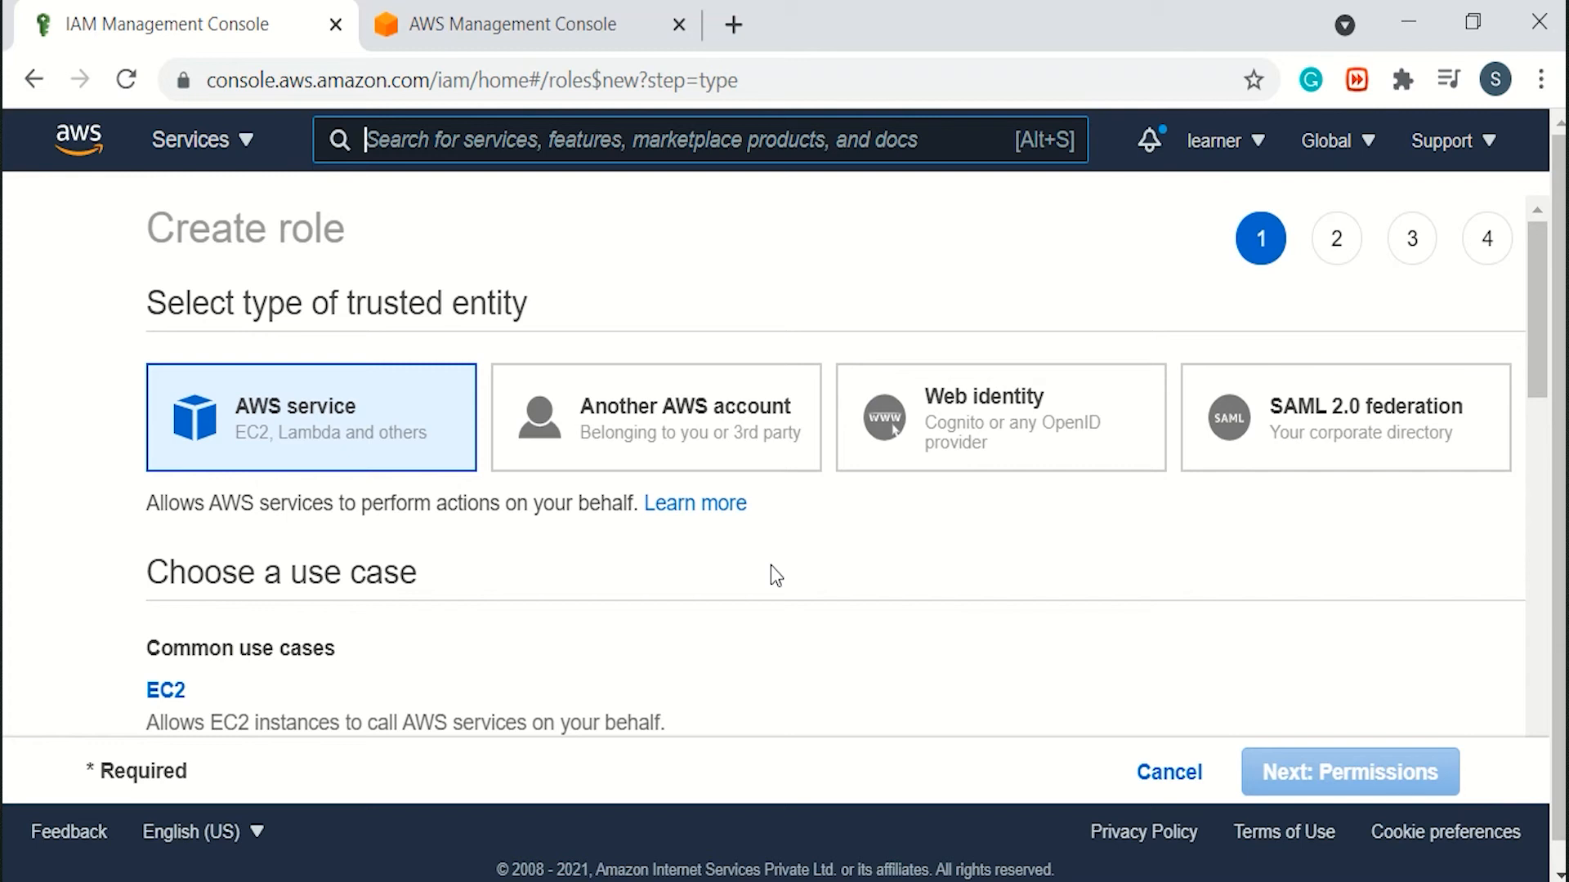
scroll(771, 565, down, 2)
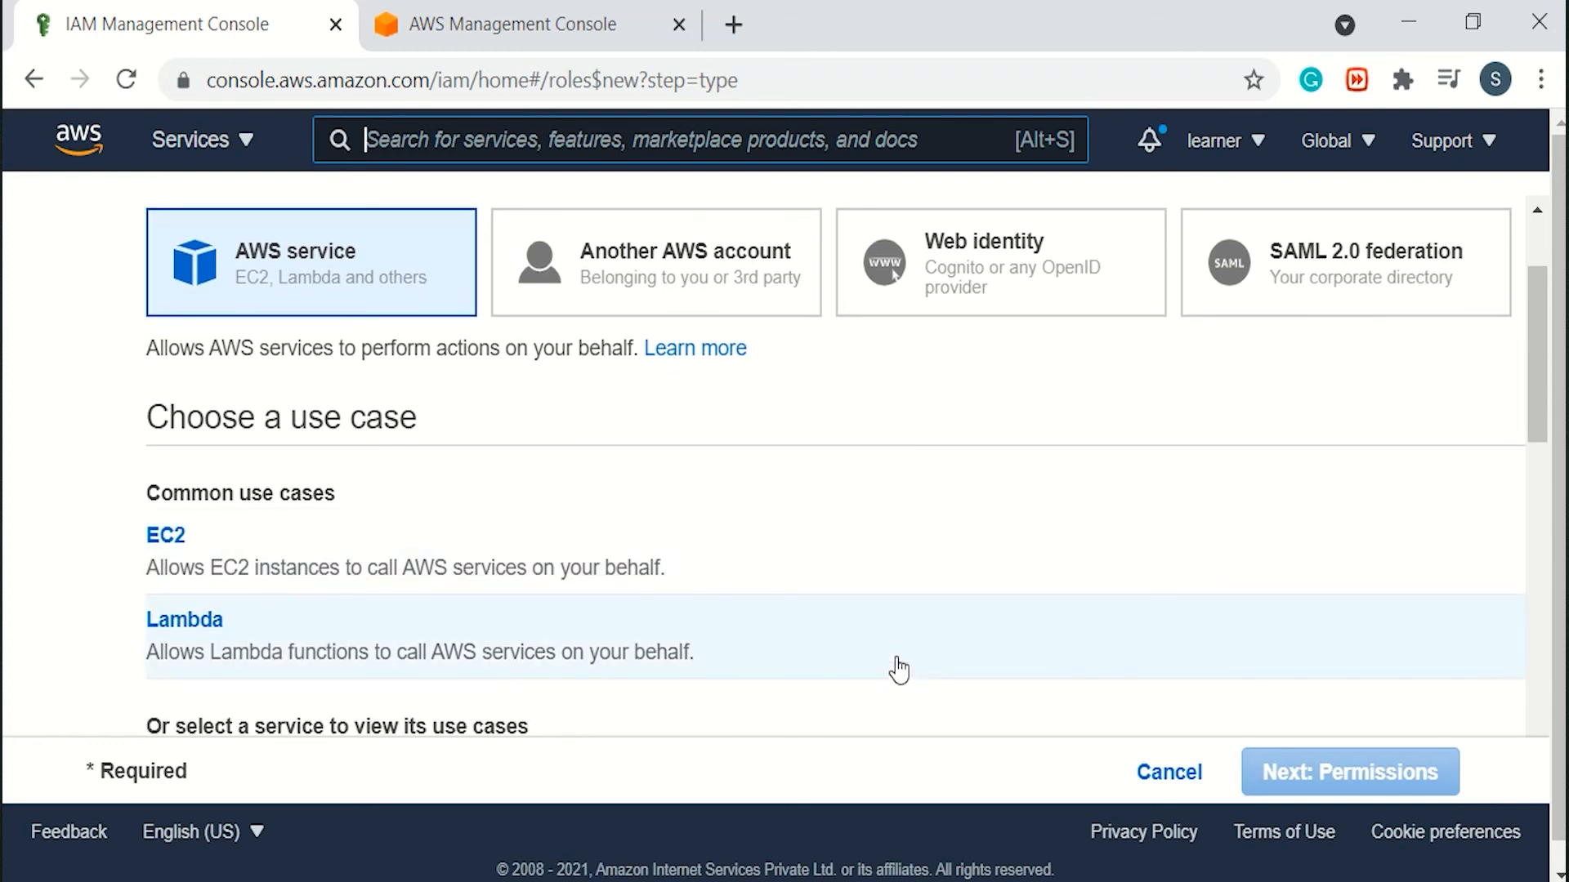
click(933, 675)
click(1311, 797)
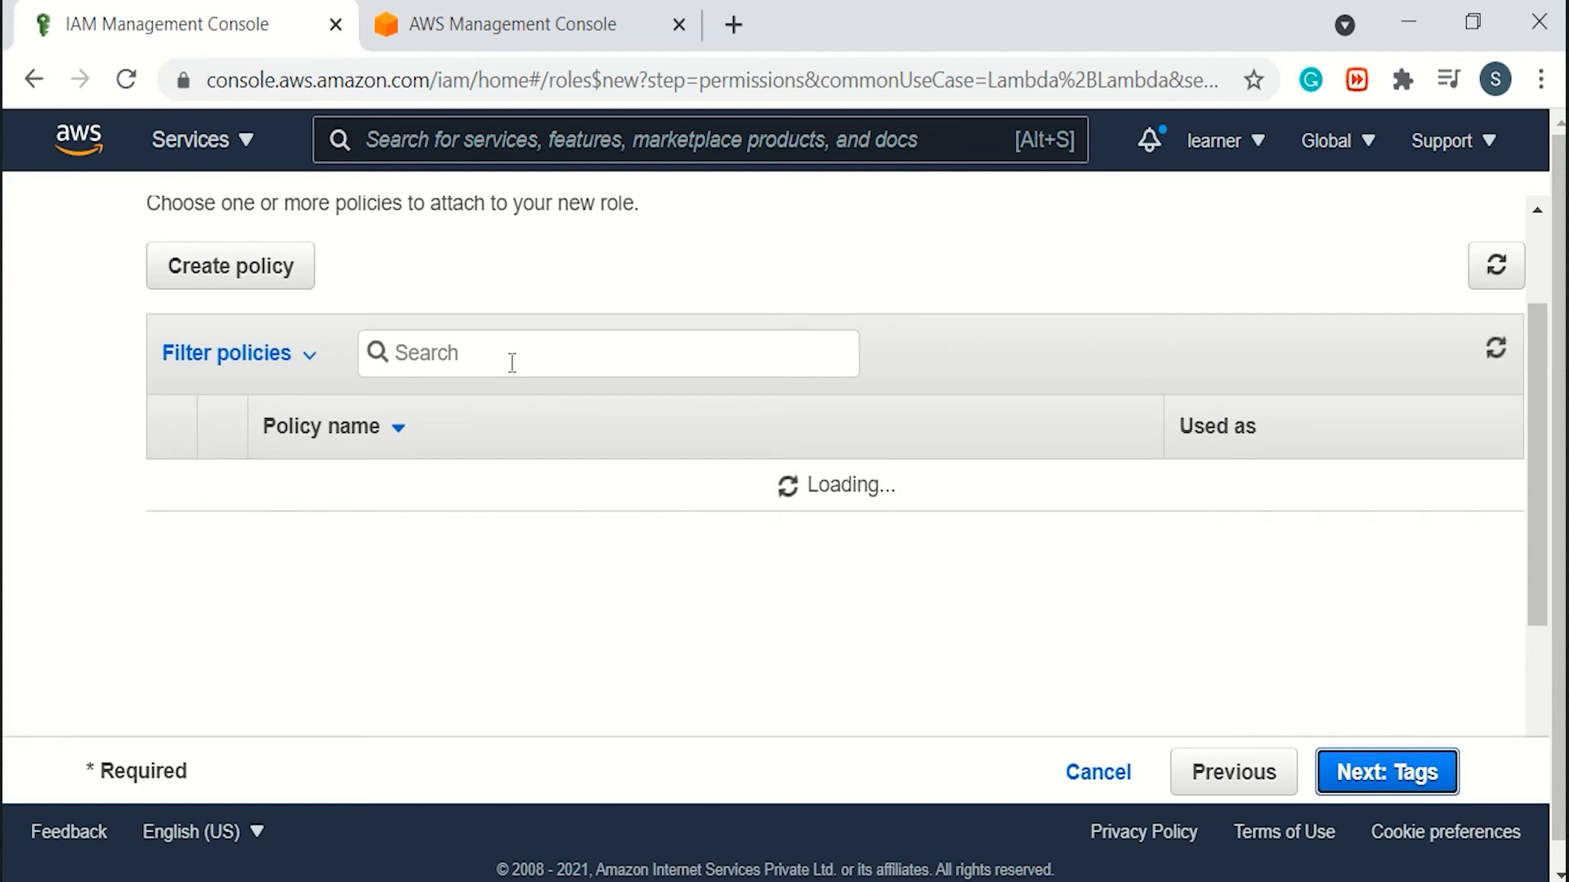
- Select the AmazonS3FullAccess and AWSLambda_FullAccess policies for the new role
click(512, 362)
text(s3)
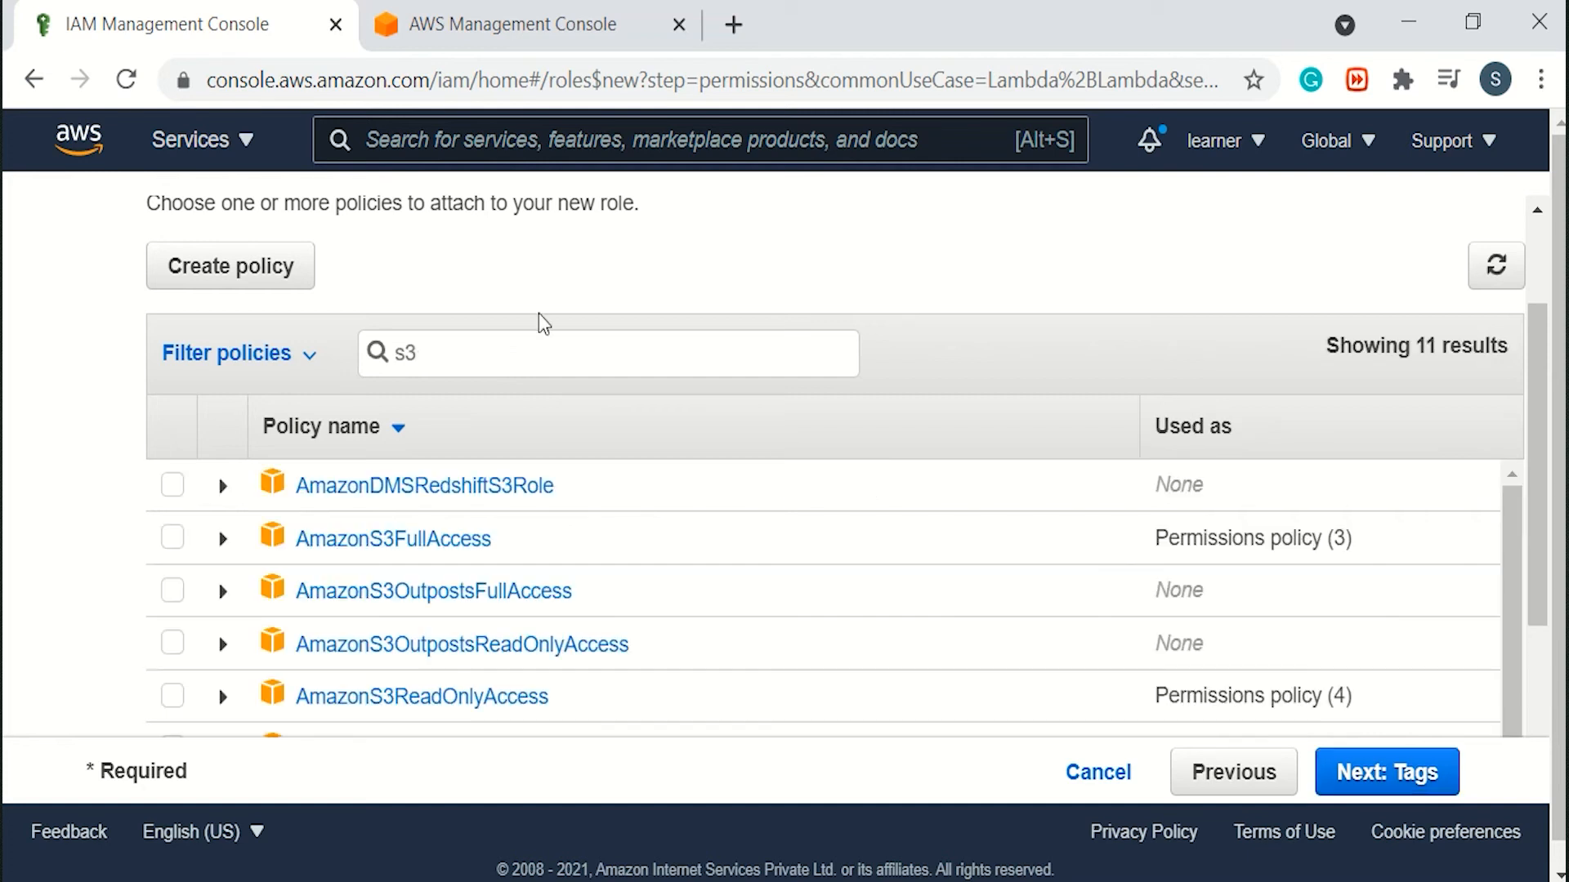
click(172, 538)
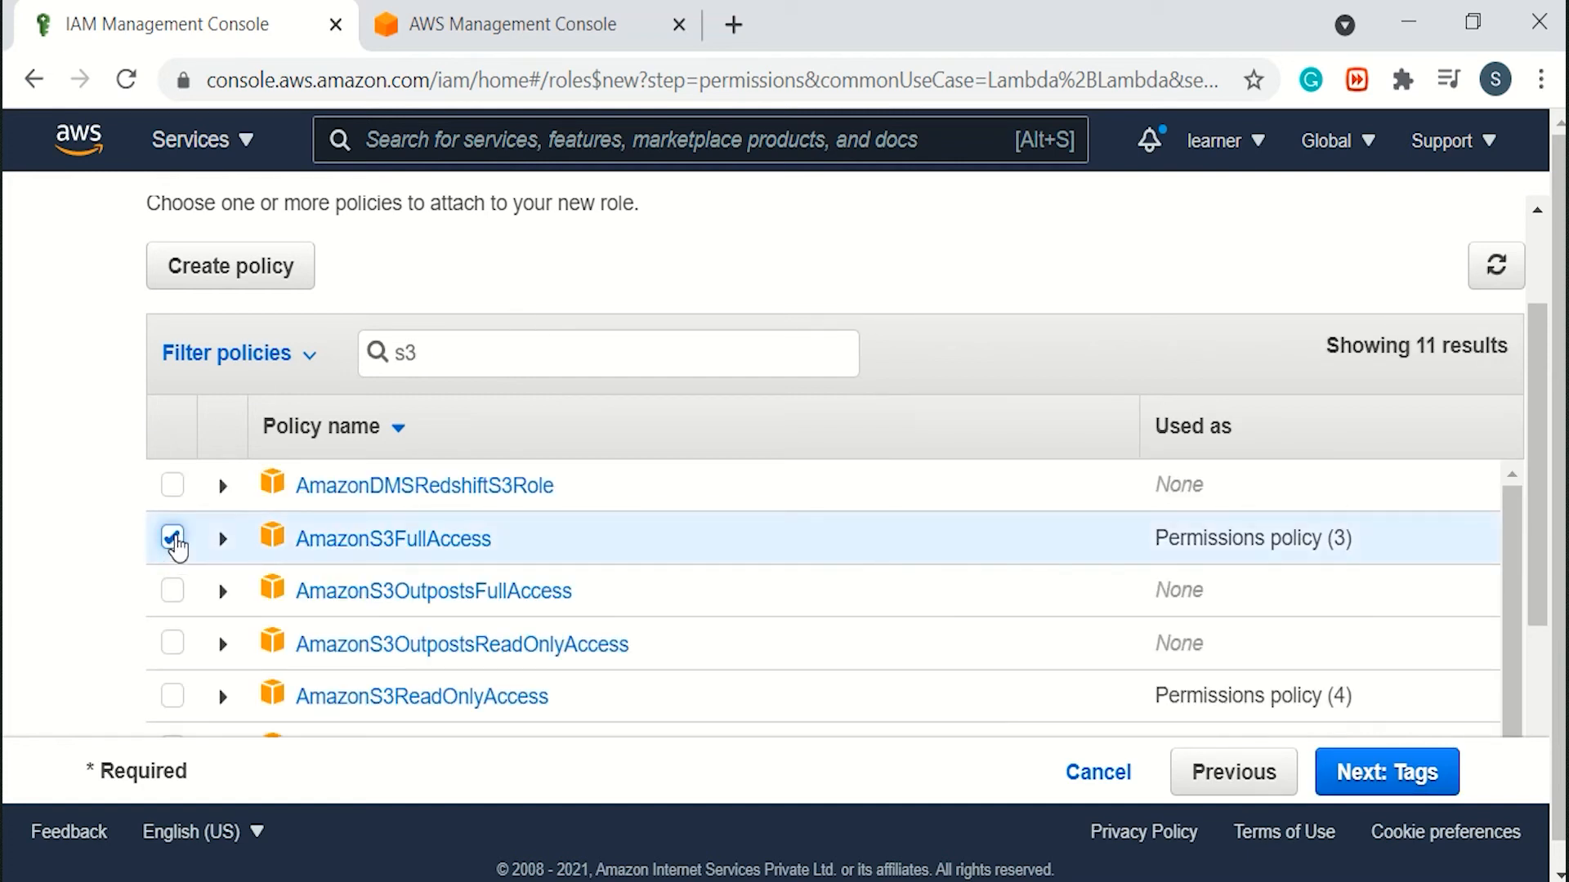
click(493, 347)
key(BackSpace)
key(BackSpace)
text(awslam)
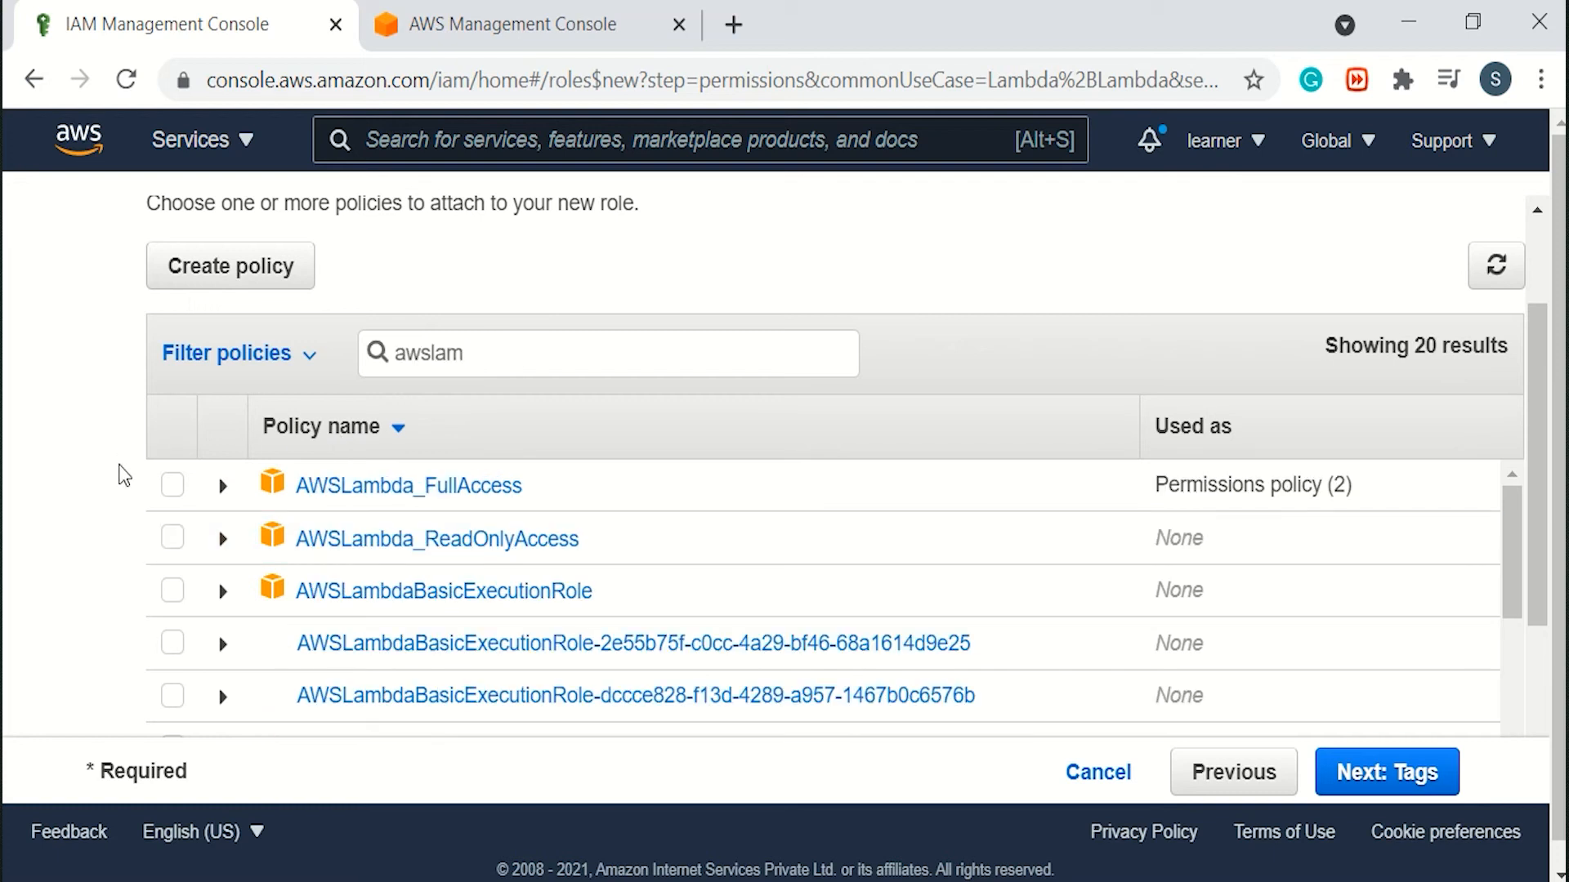
click(173, 485)
- Add the CloudWatchFullAccess policy to the role and proceed to the review without adding tags
click(580, 353)
key(ctrl+a)
text(cloudwatchfu)
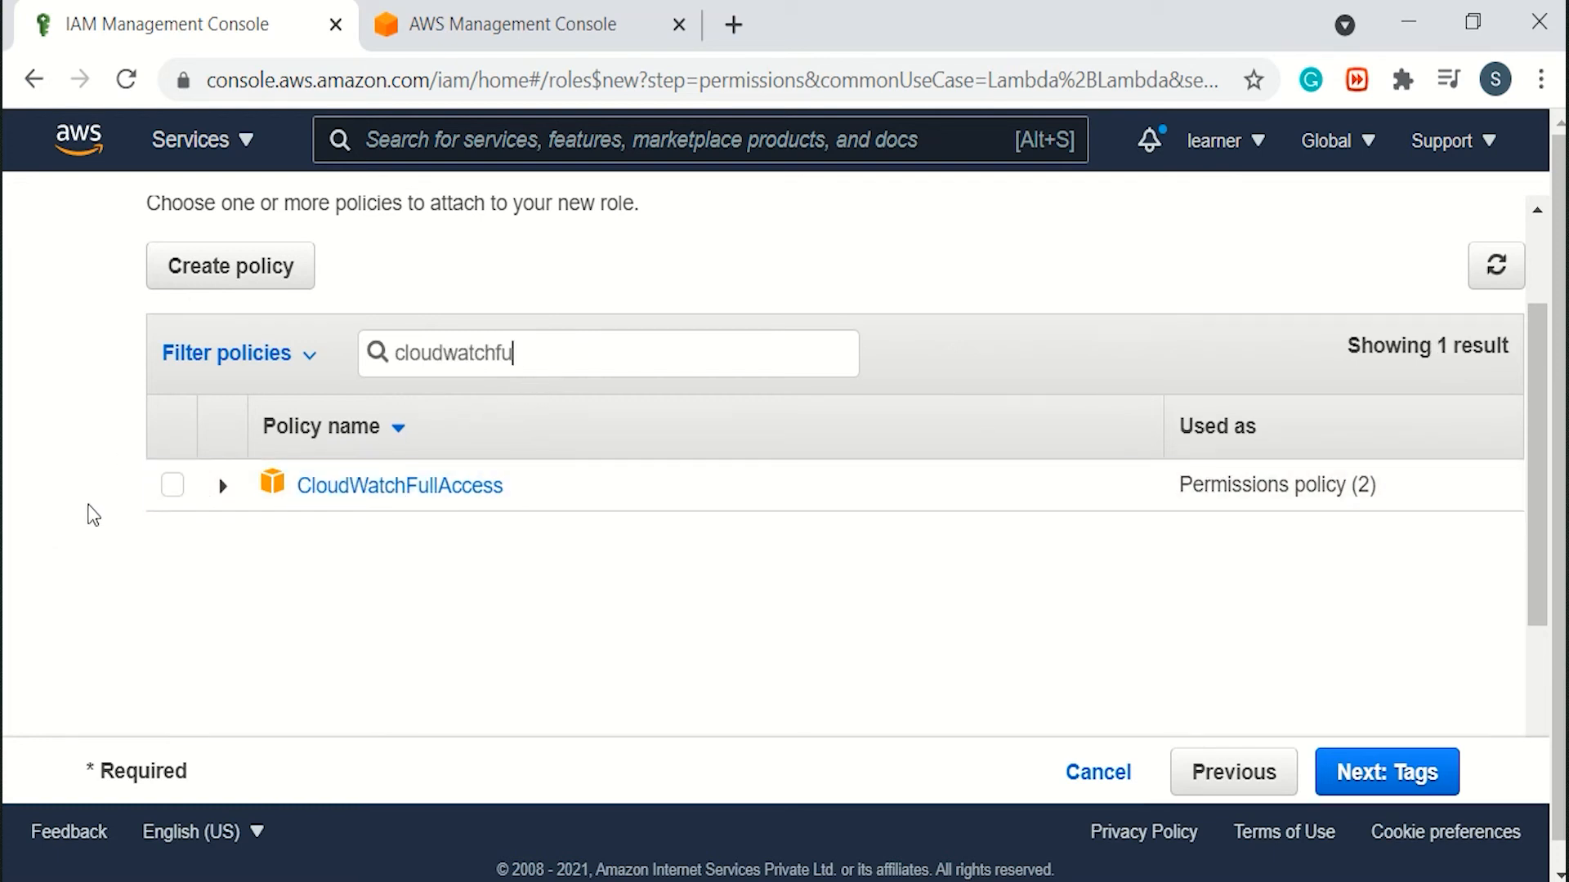
click(171, 485)
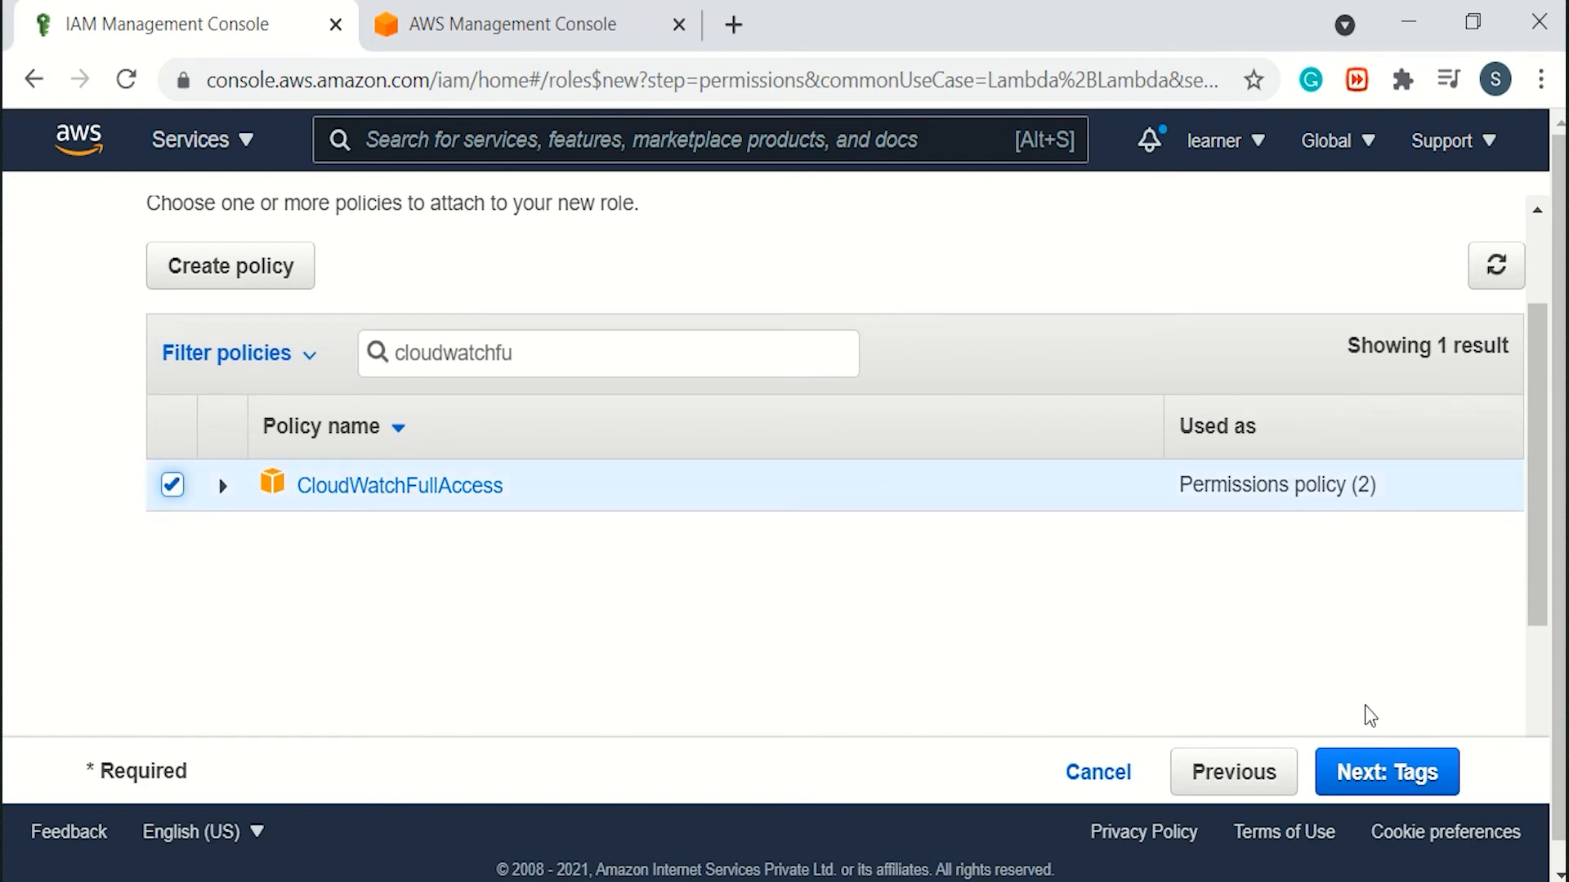
click(1394, 768)
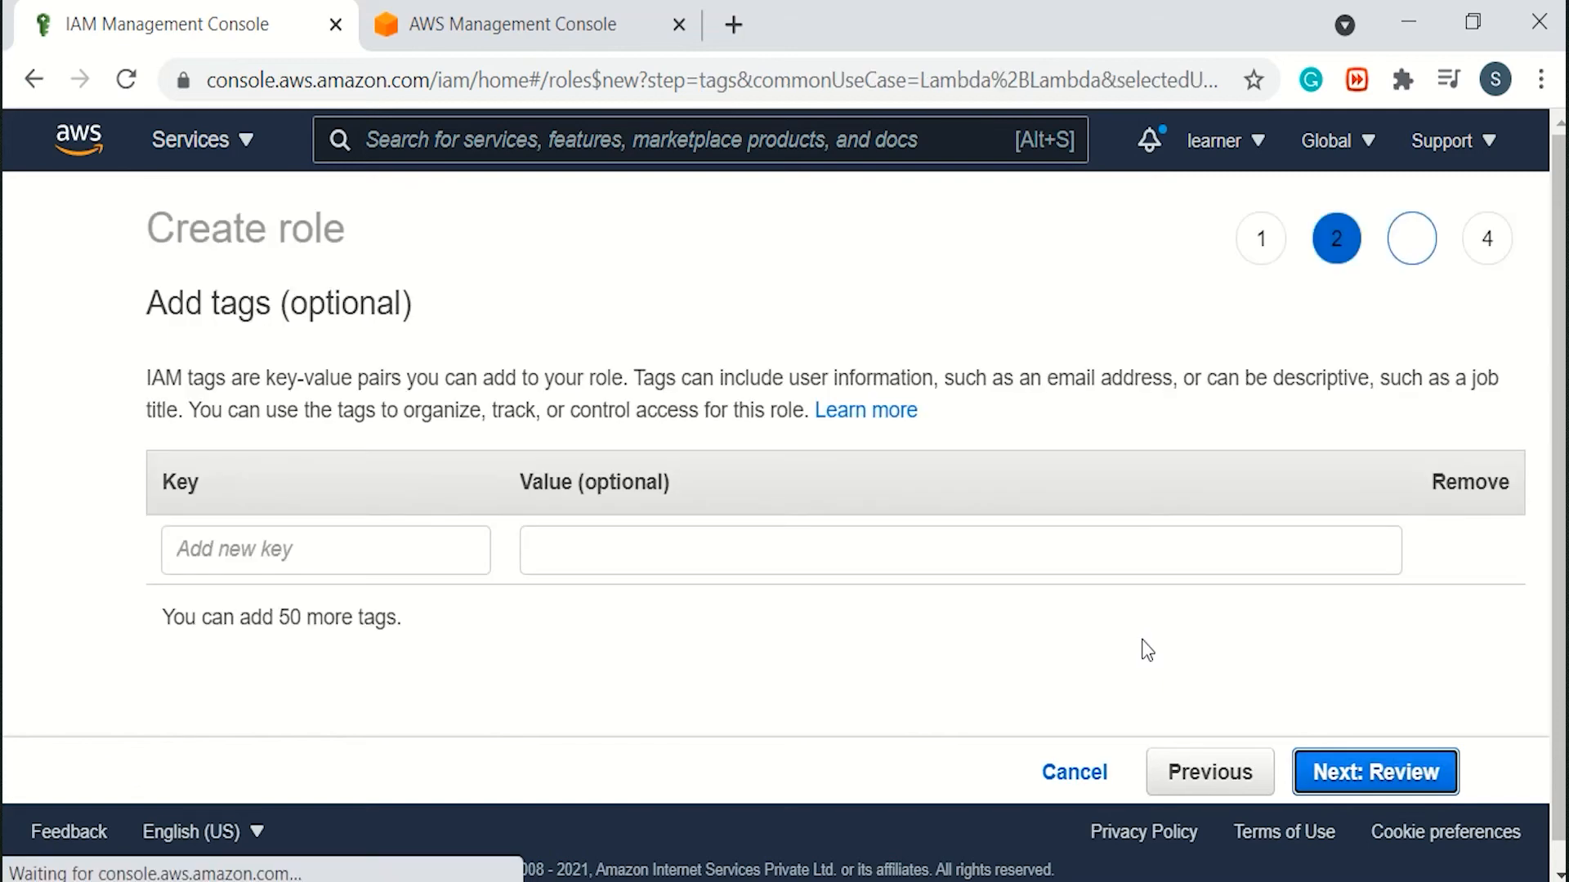
click(1383, 752)
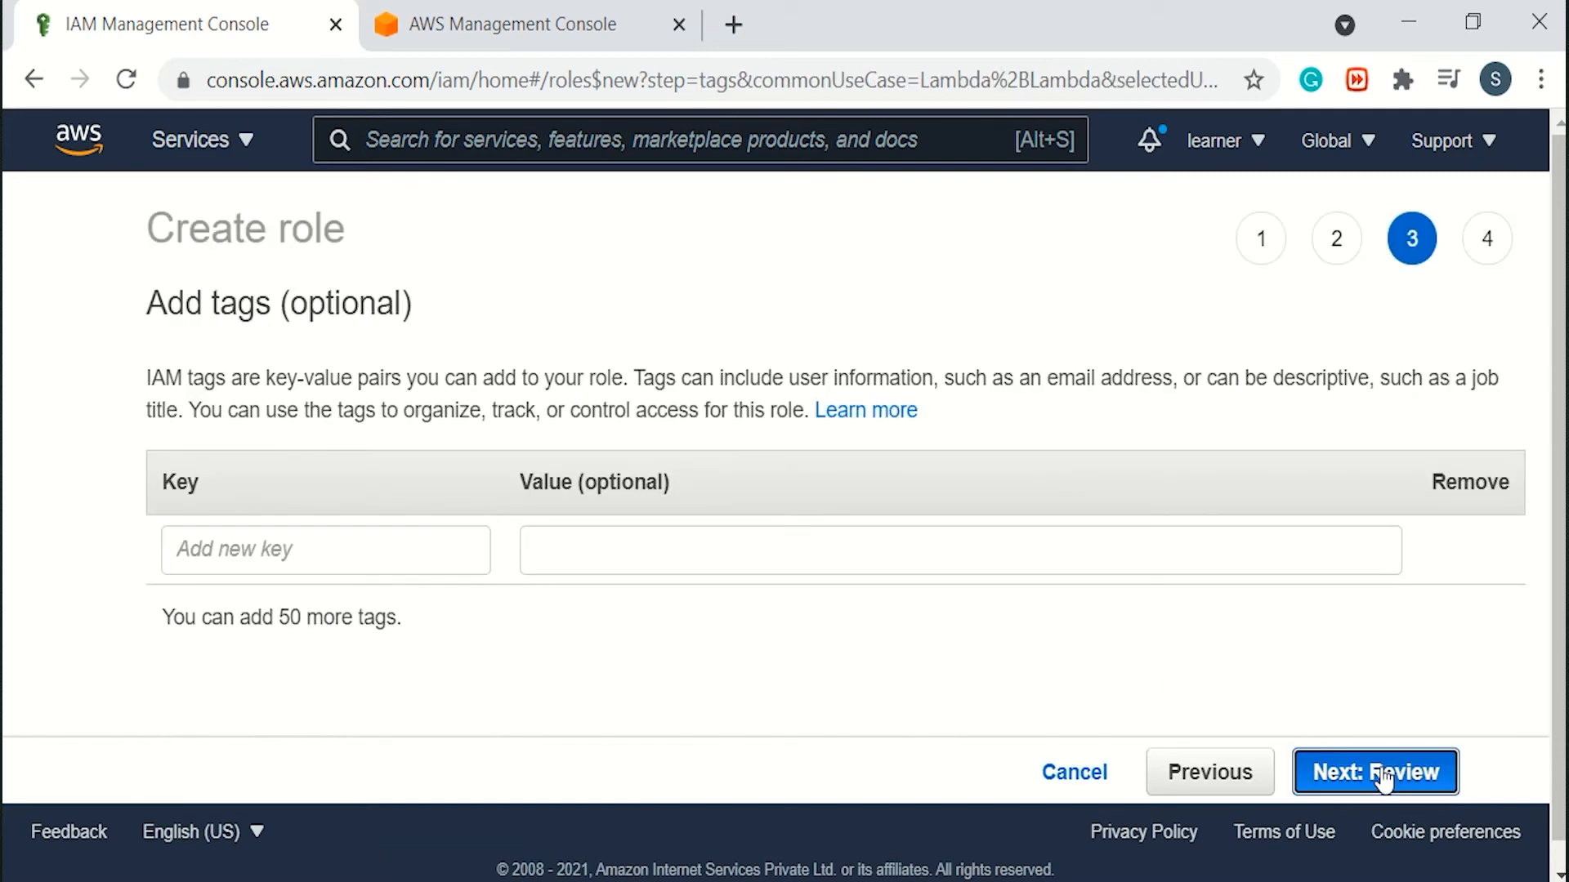
- Name the role lambdarole and create it
click(683, 422)
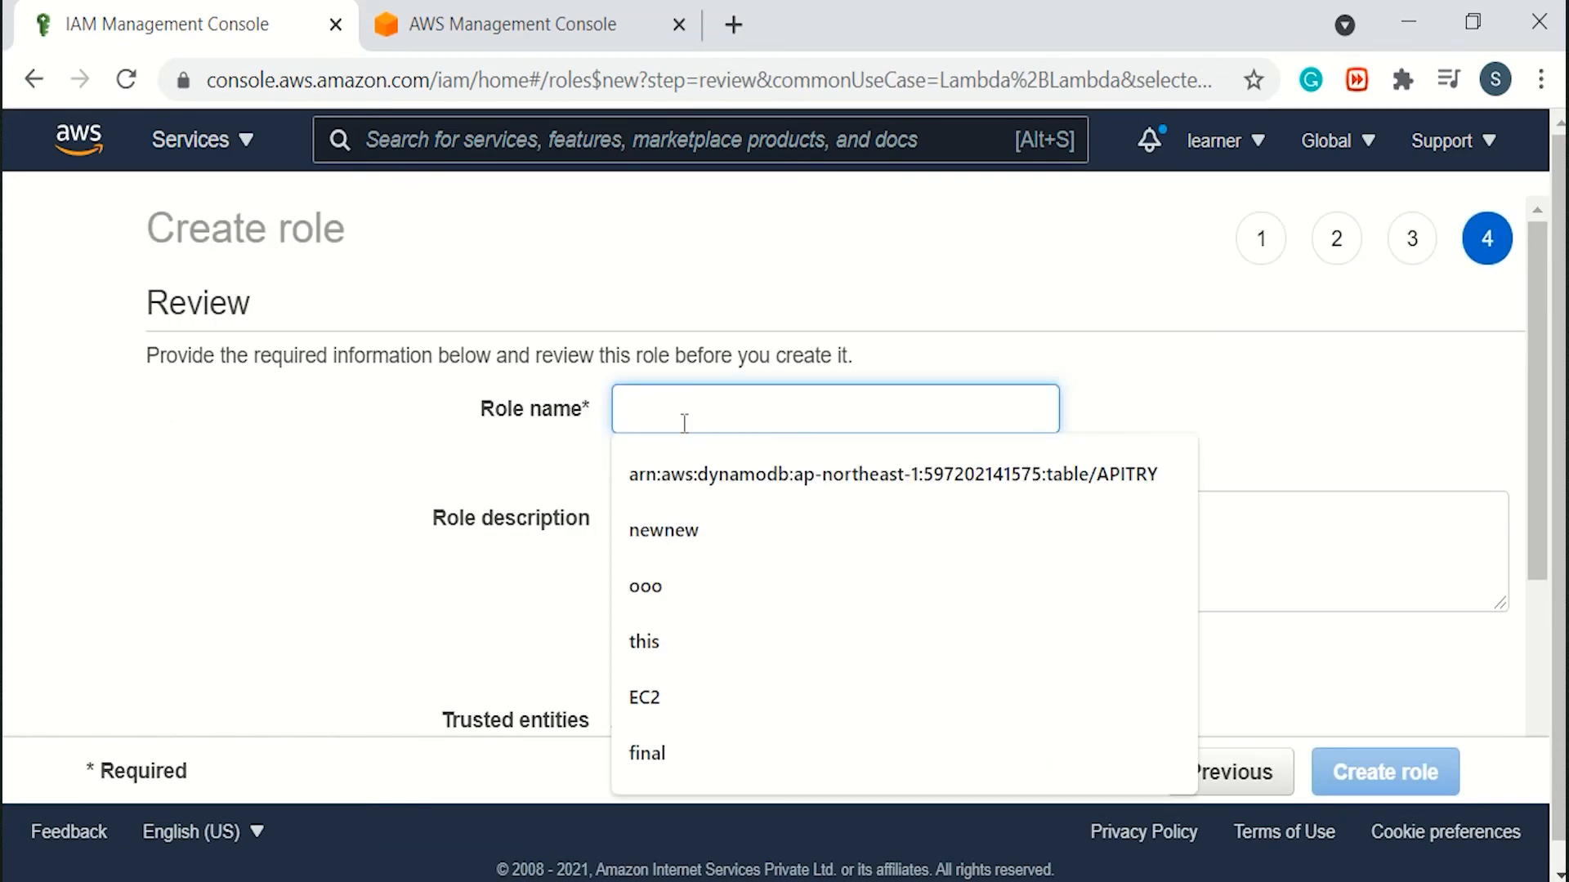
text(lambda)
key(BackSpace)
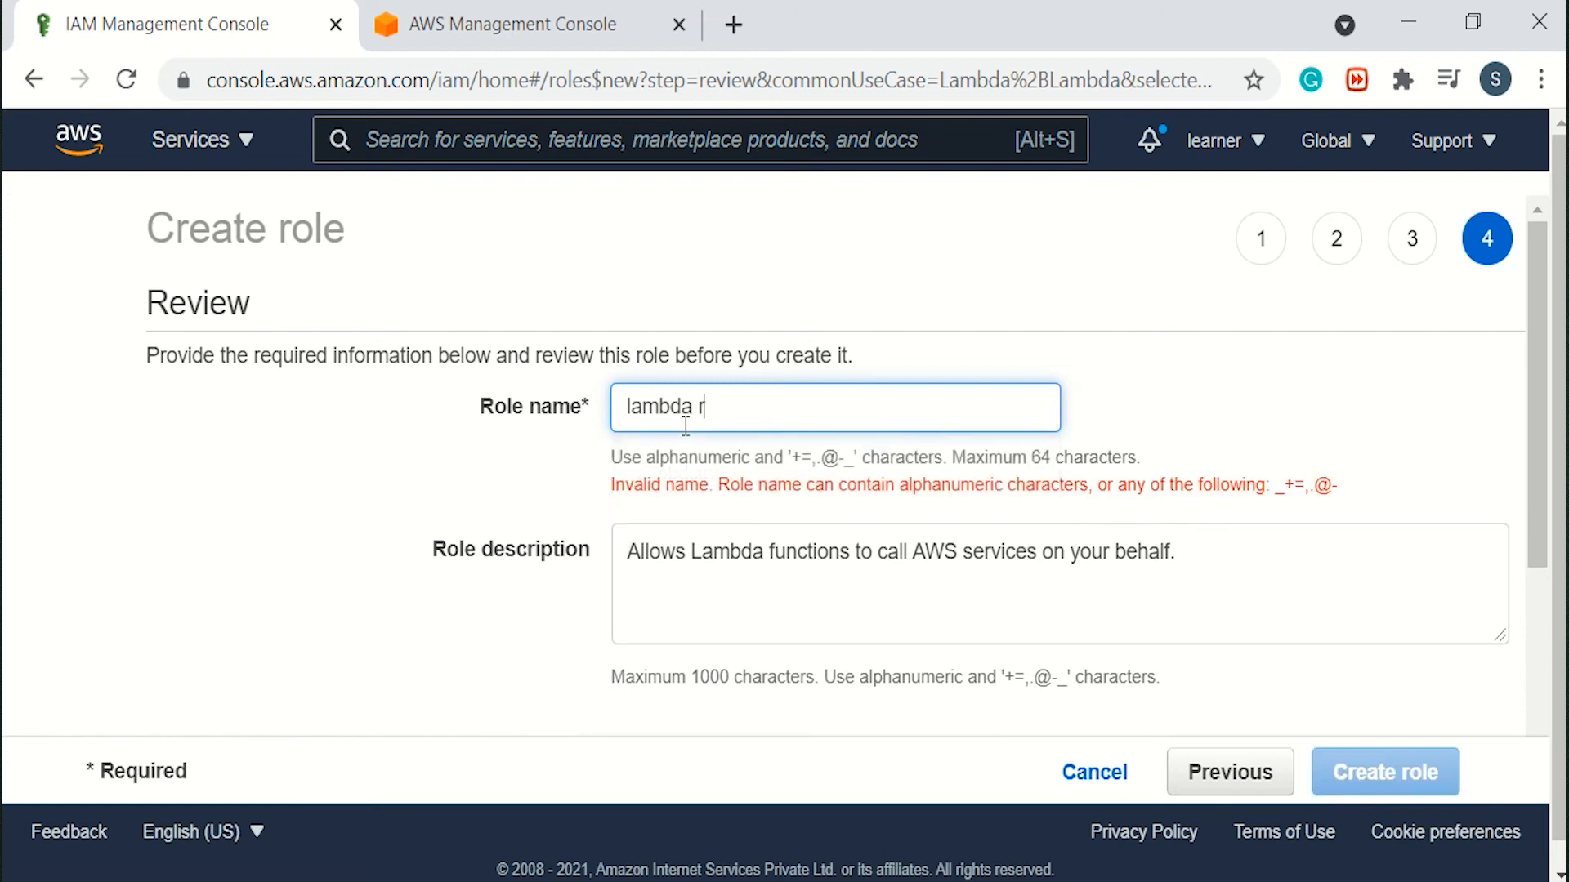
text(role)
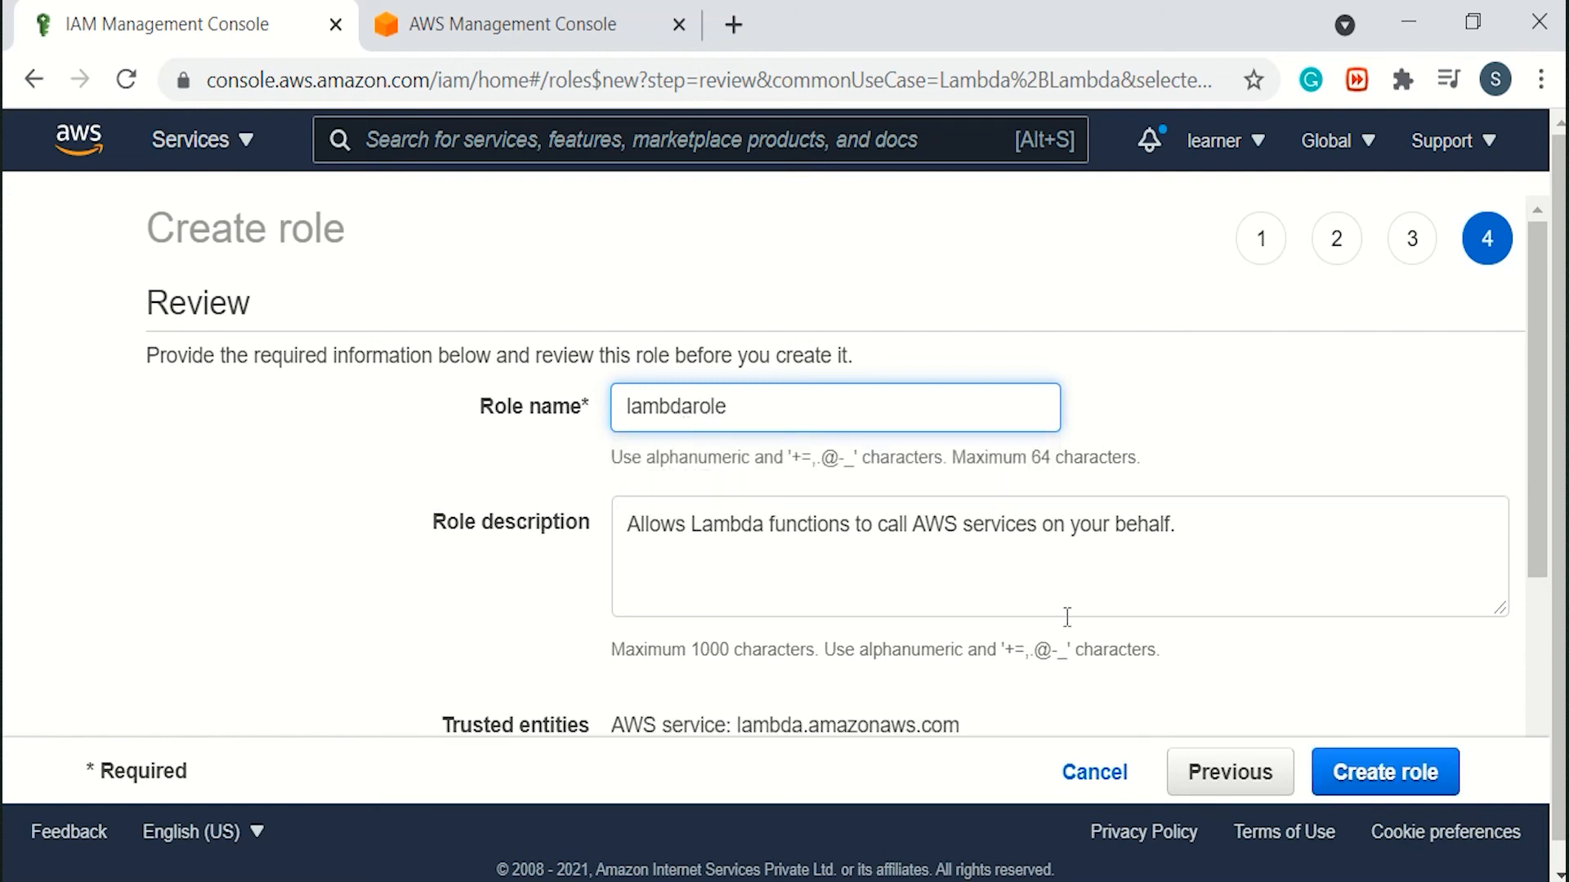
click(1377, 780)
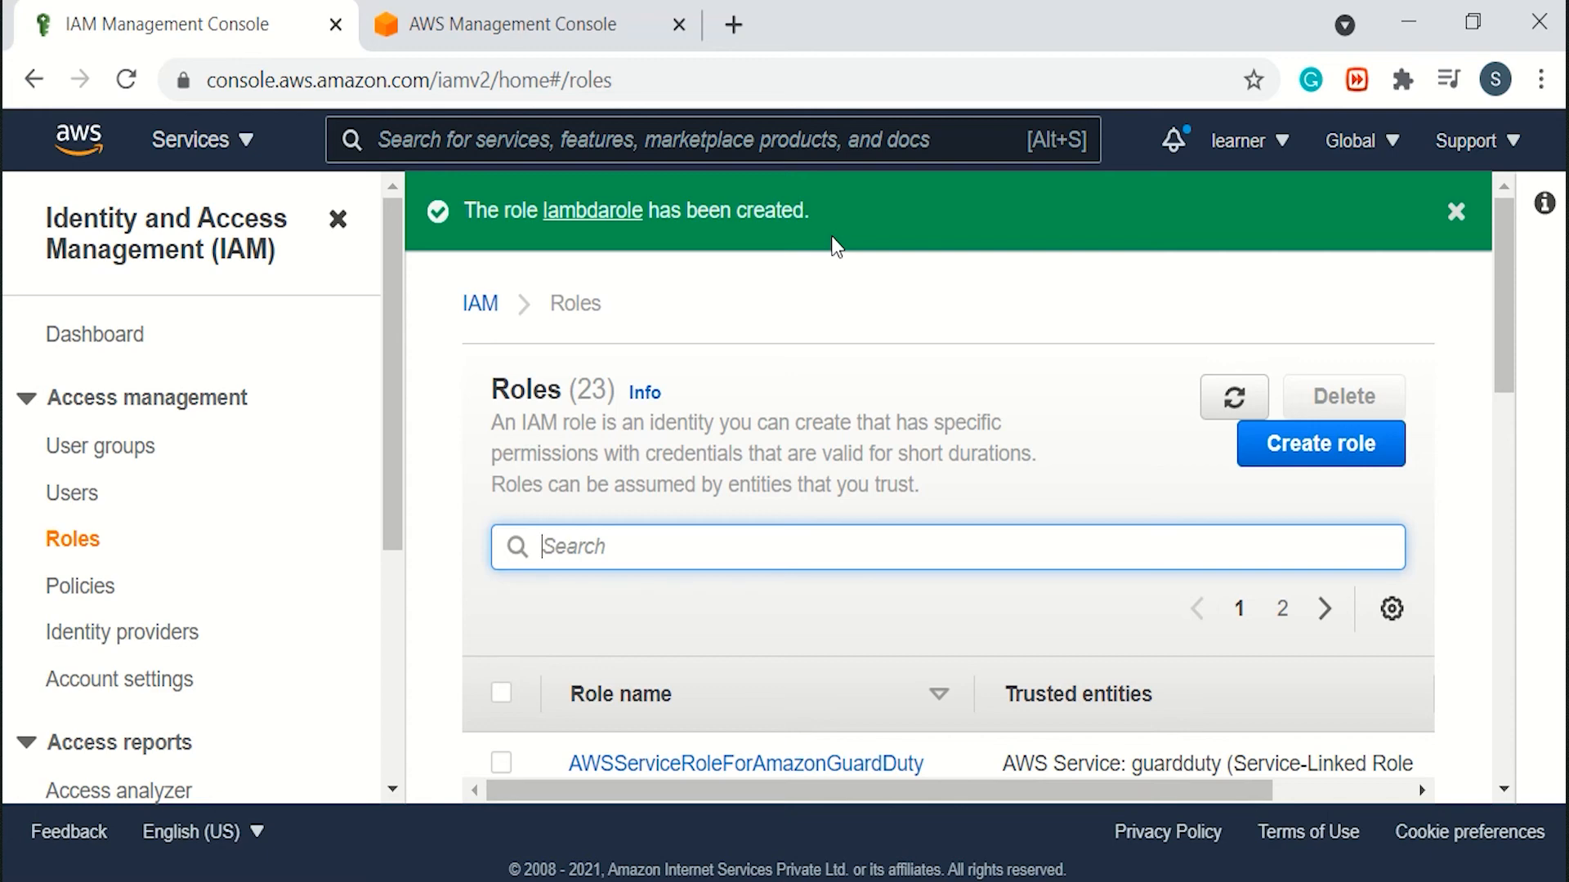
- Start a new Lambda function named newfunction with the Python 3.6 runtime
click(201, 139)
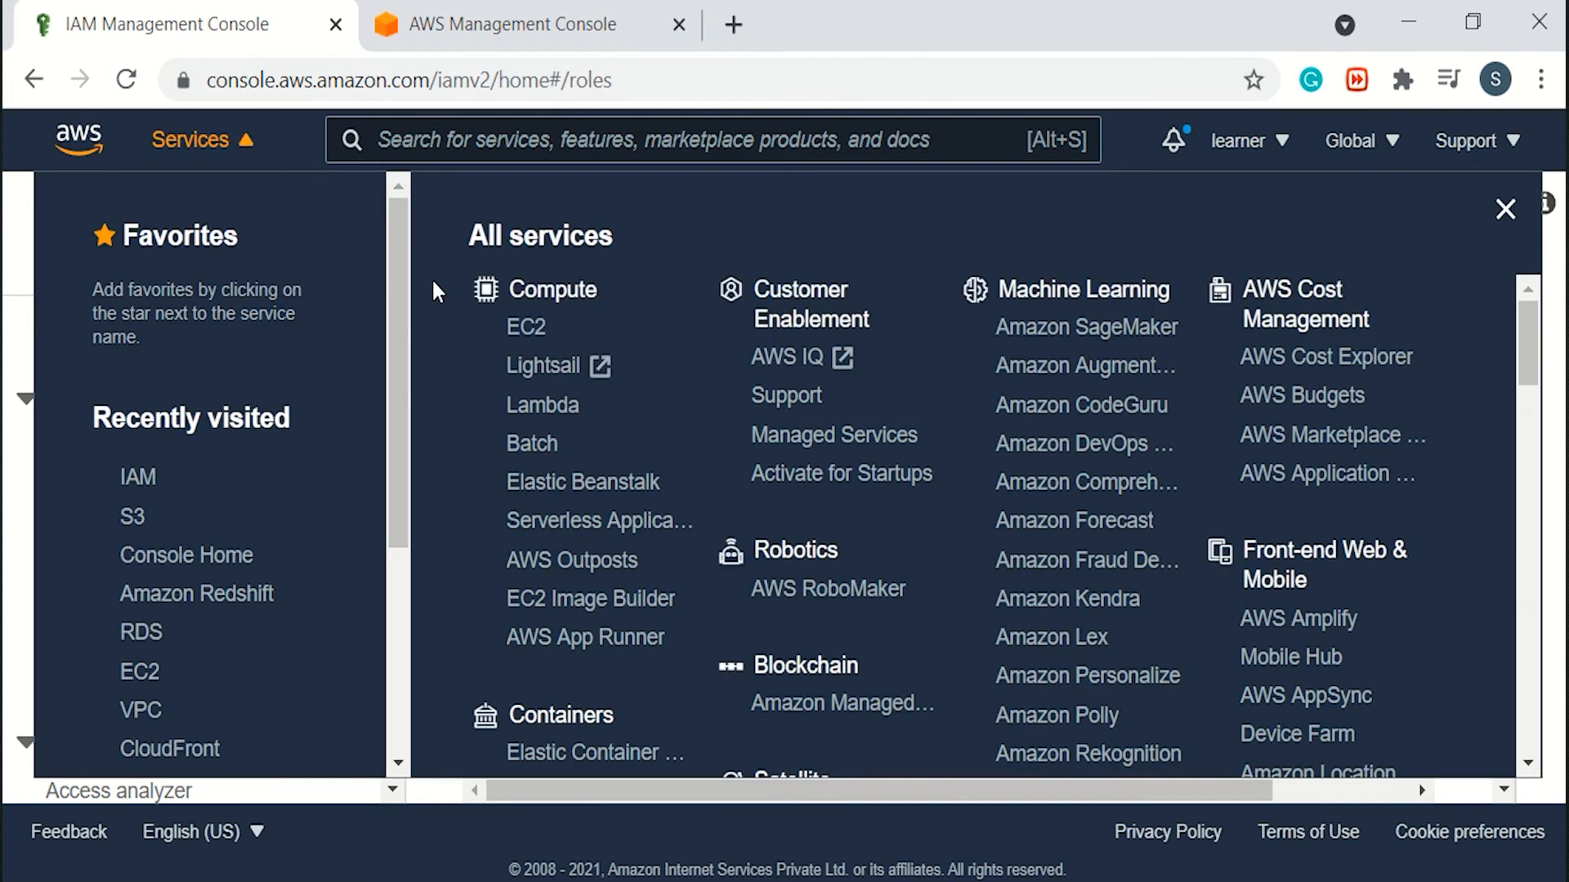
click(547, 407)
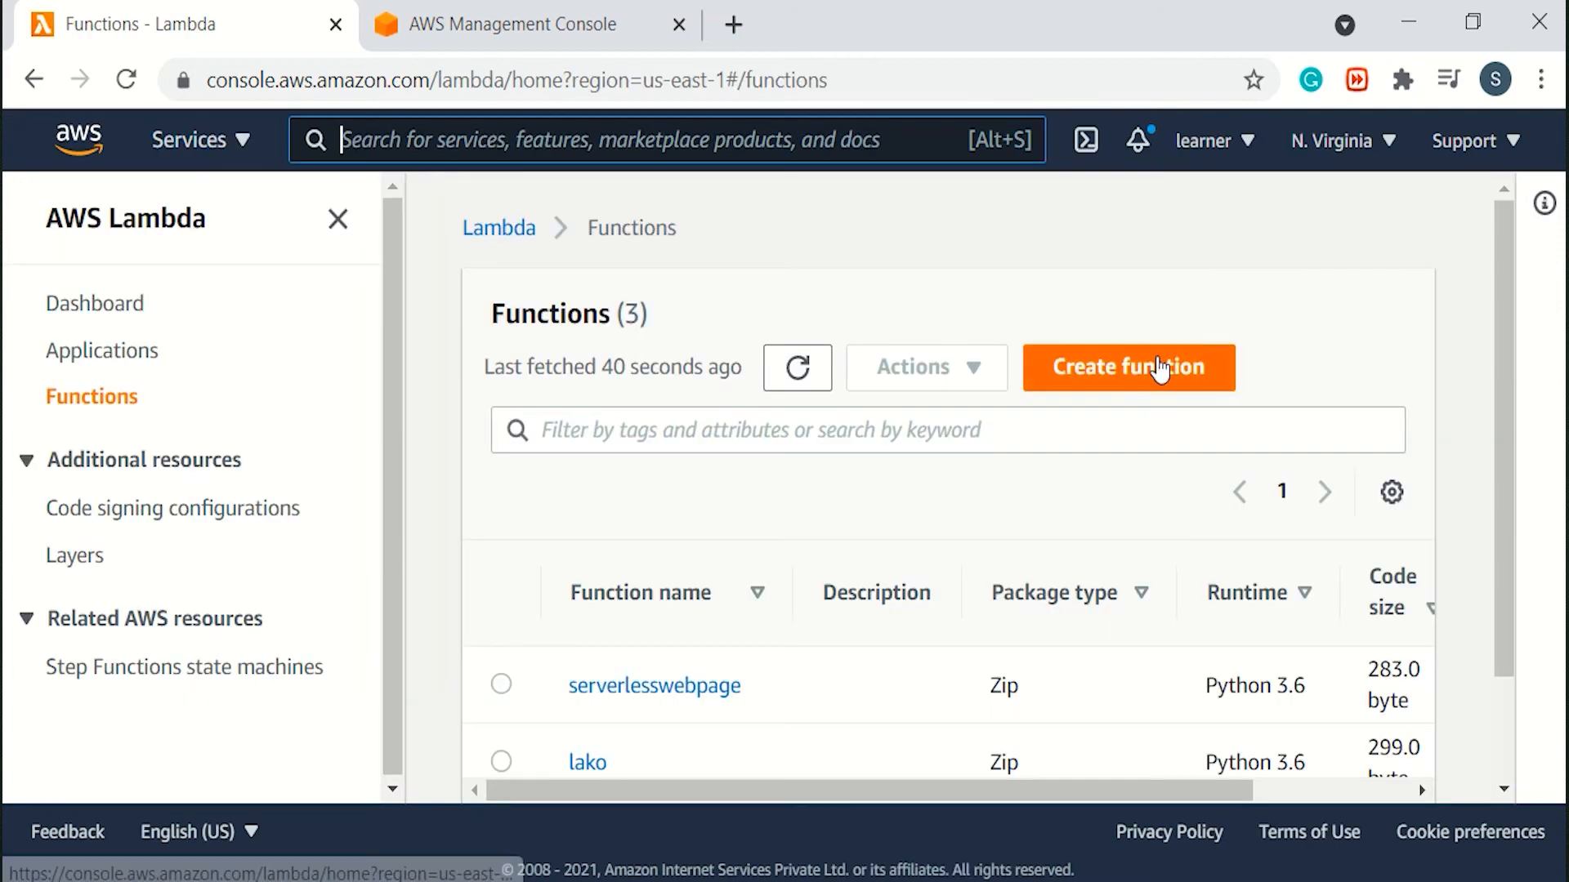
click(1160, 370)
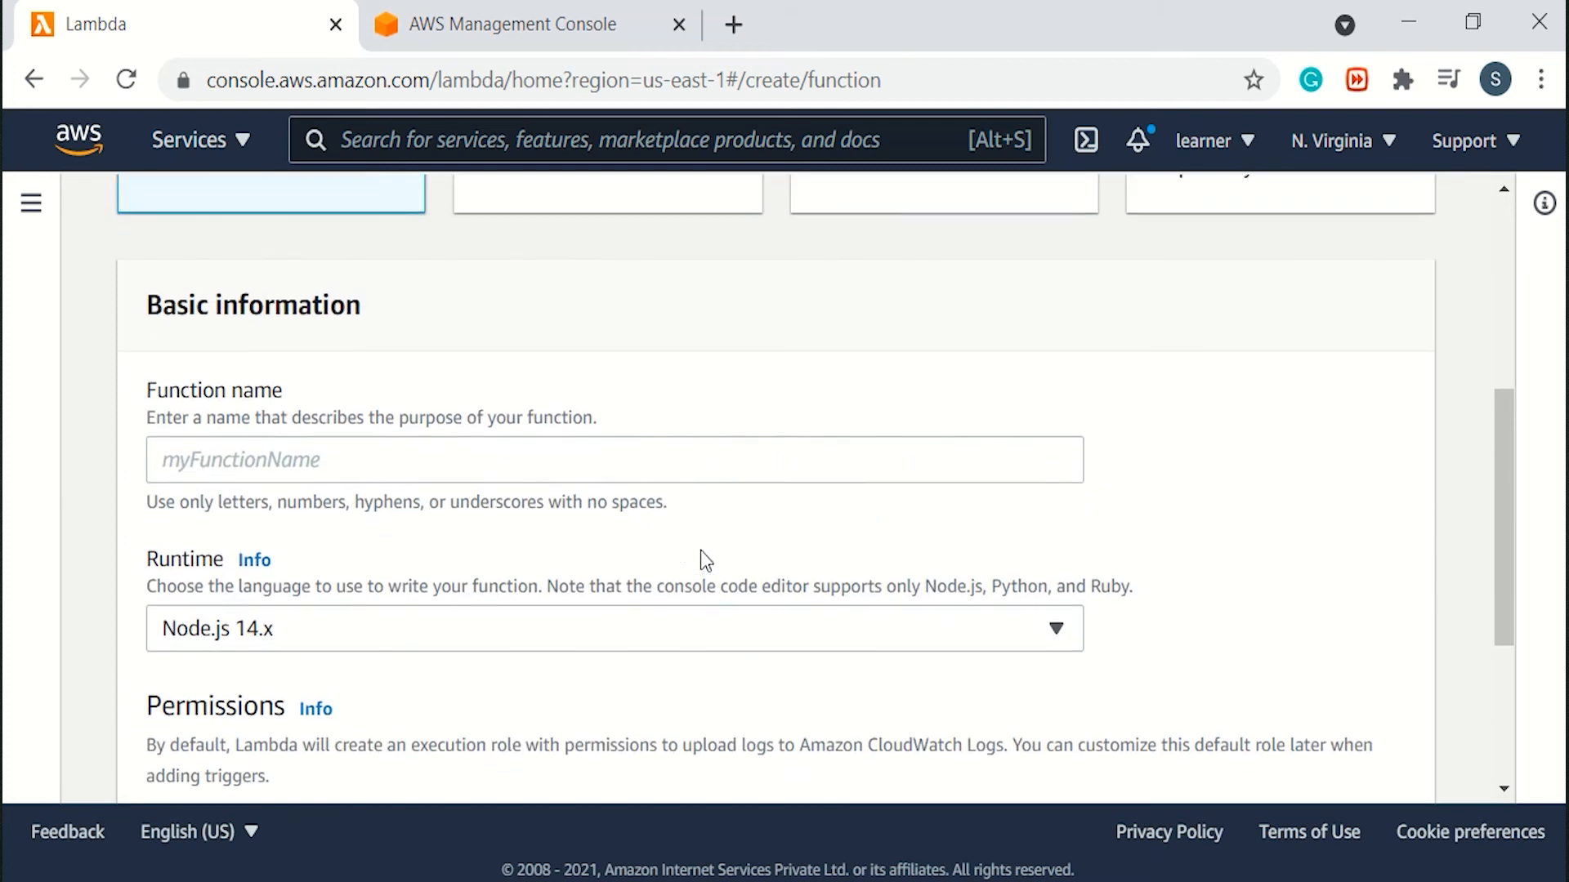
click(686, 474)
text(ne)
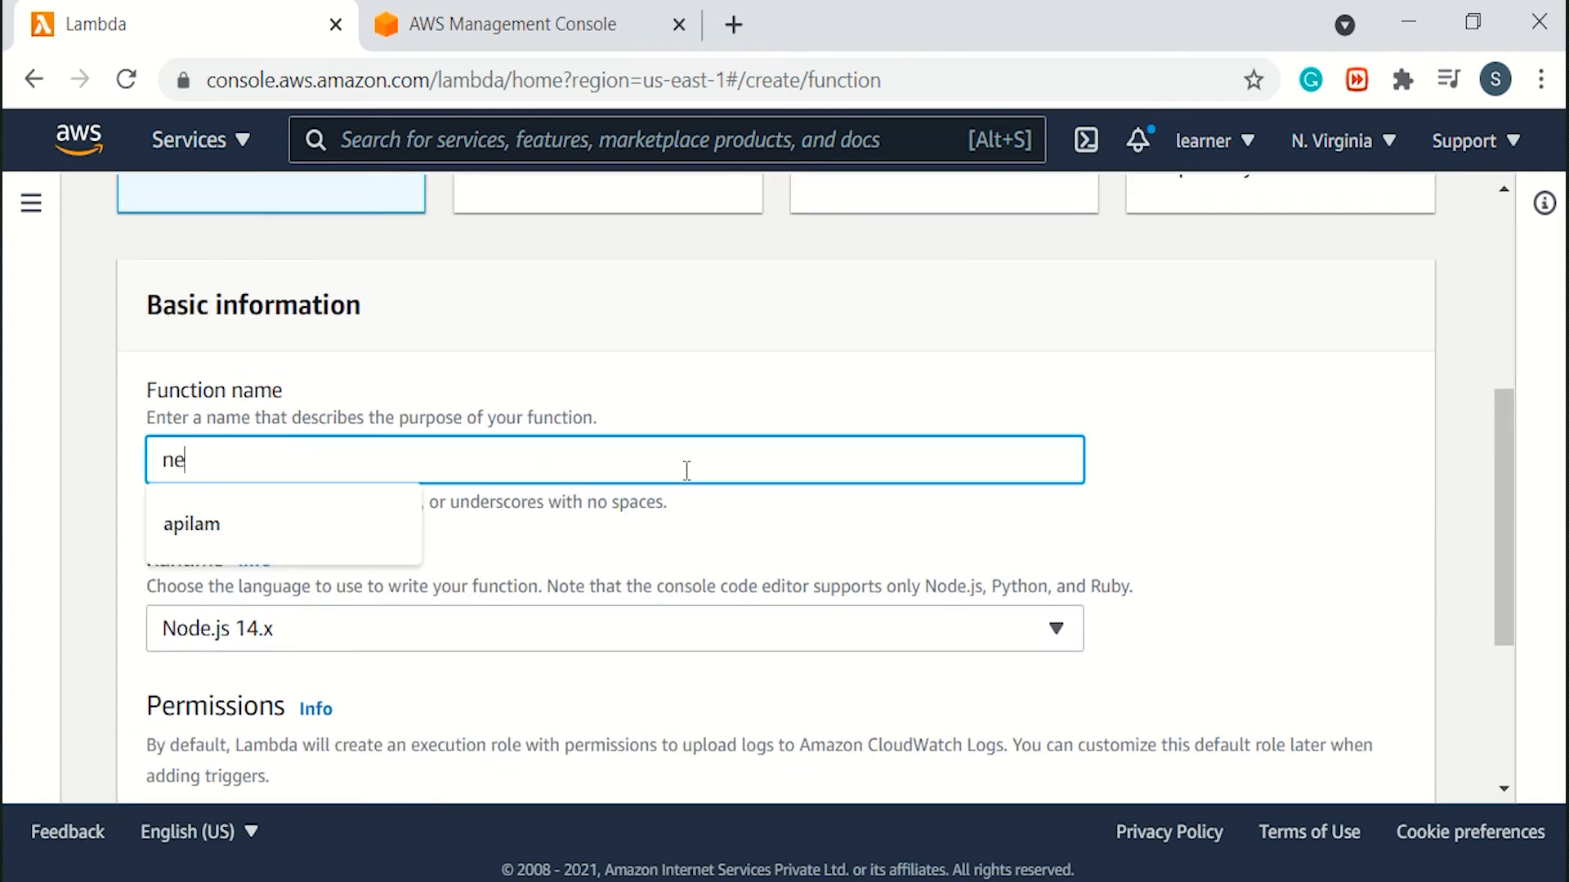
text(wfunction)
click(924, 648)
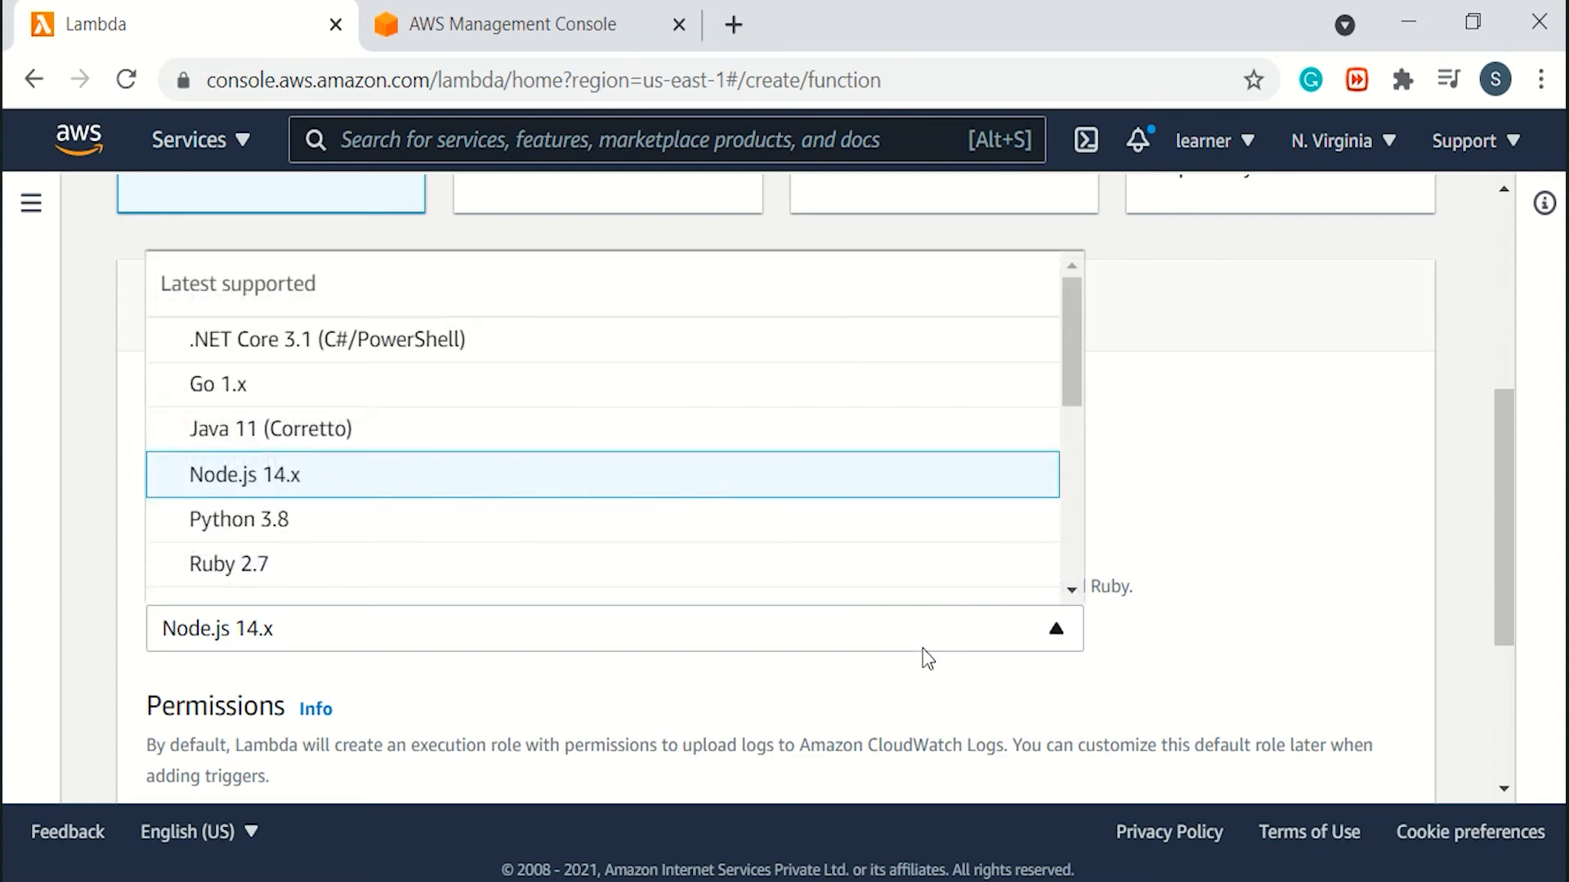
scroll(701, 402, down, 5)
click(700, 394)
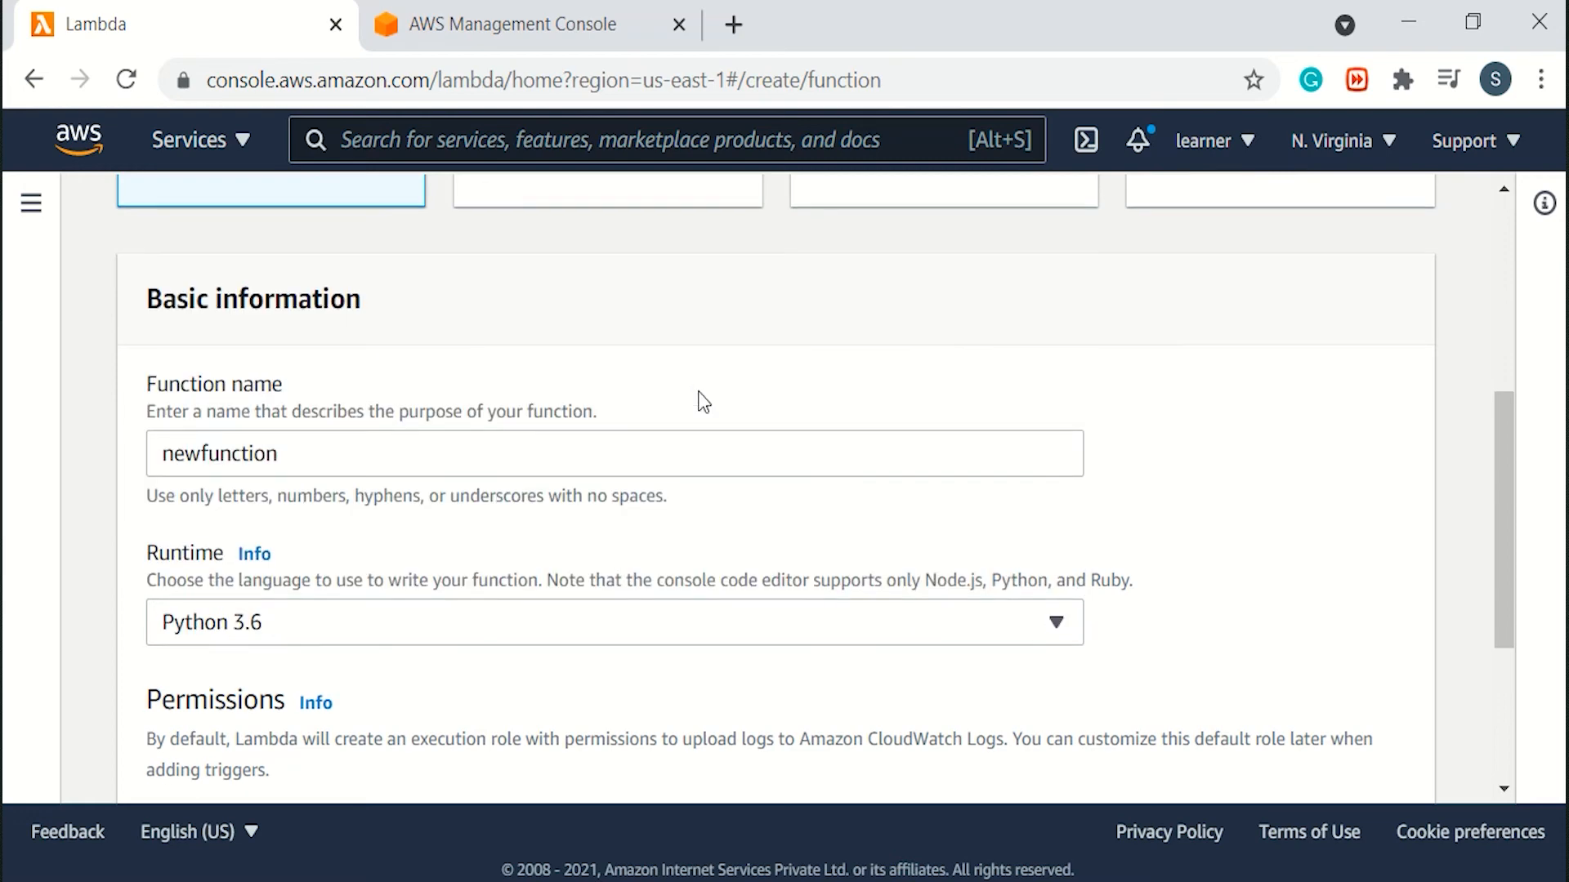
- Assign the existing role lambdarole as the execution role and create the function
scroll(703, 400, down, 2)
scroll(547, 498, down, 2)
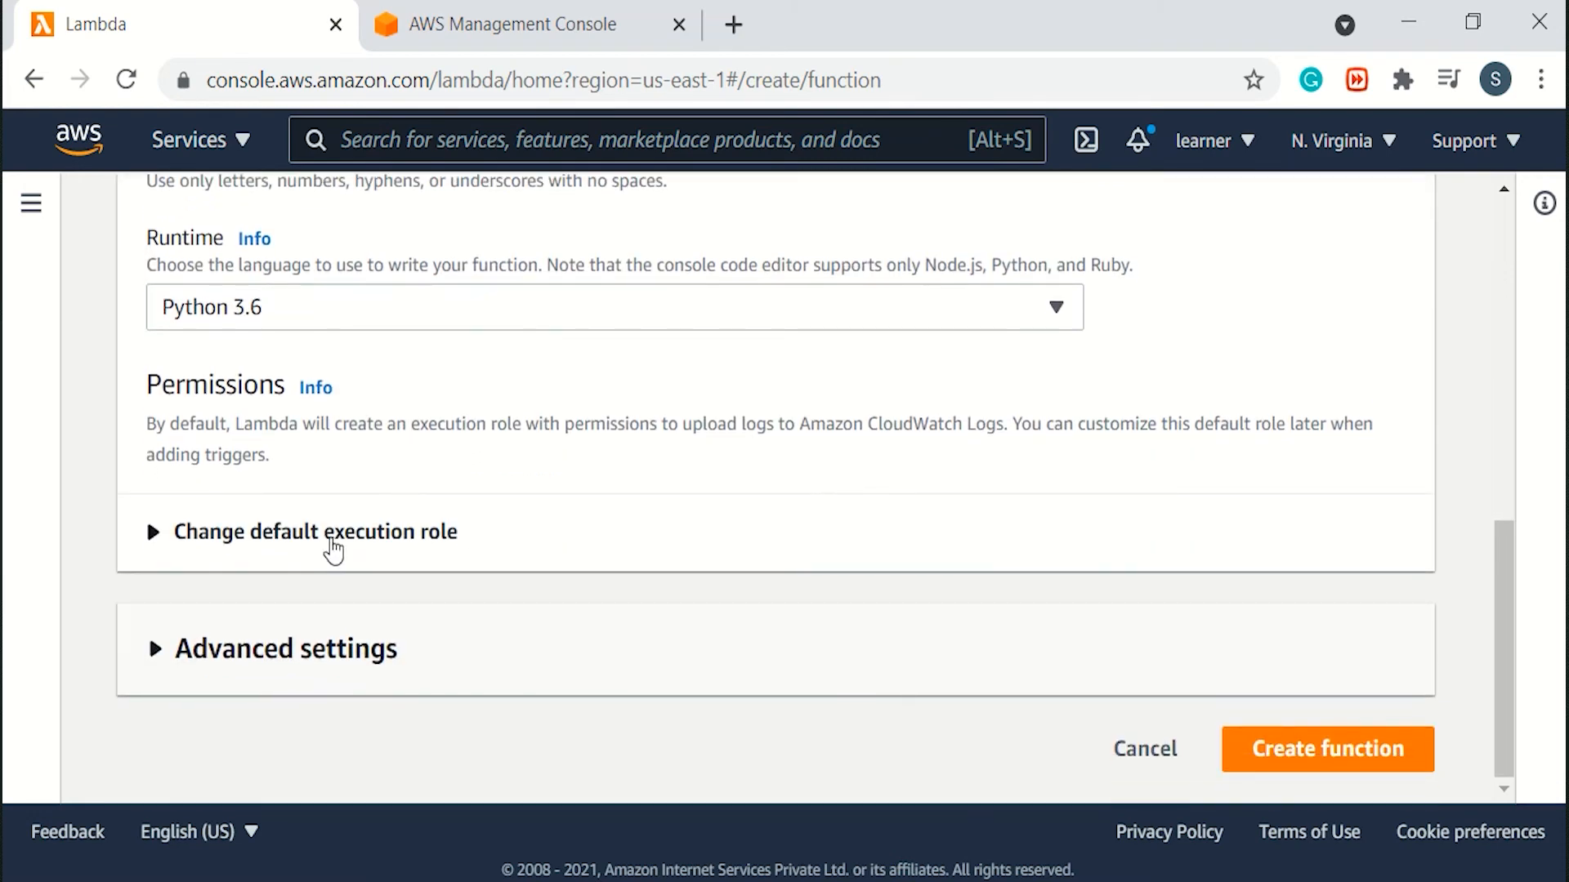
click(333, 552)
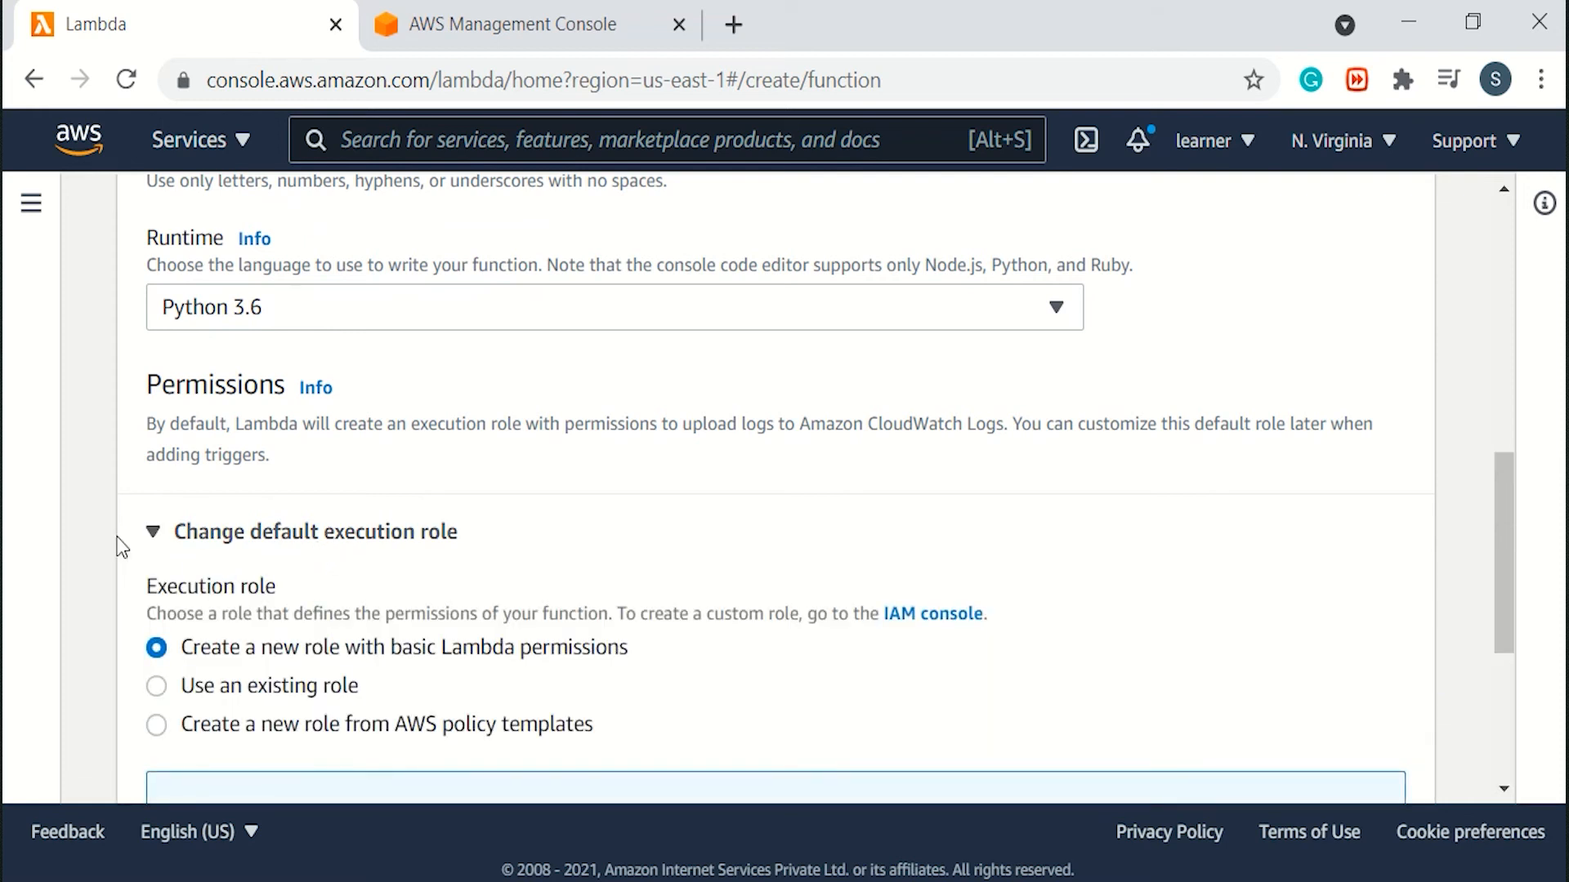
scroll(130, 539, down, 2)
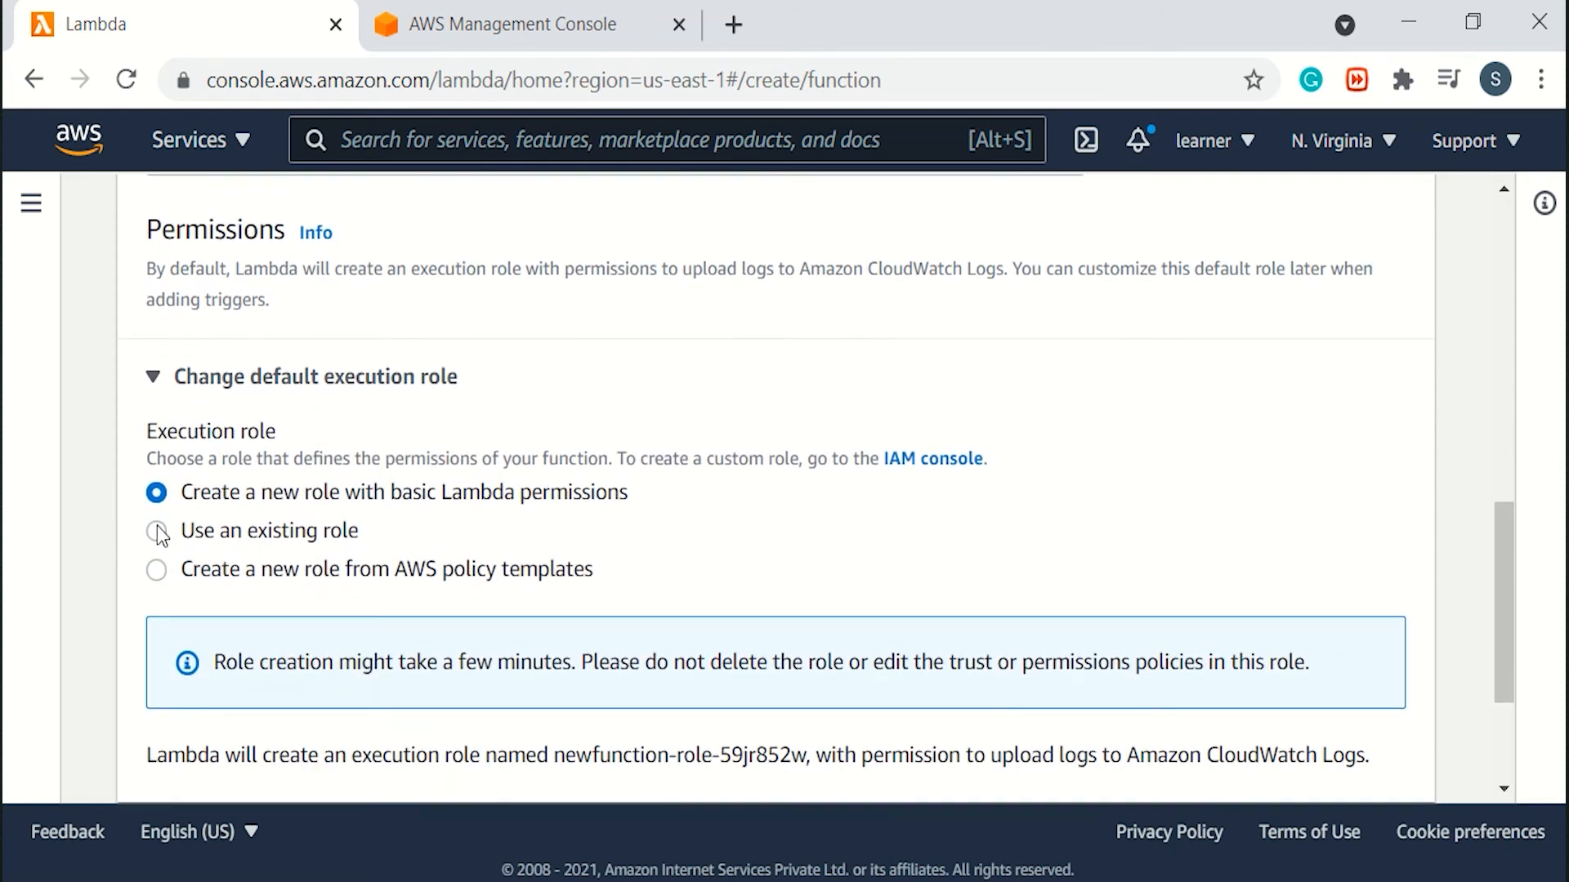
click(157, 532)
scroll(817, 580, down, 1)
scroll(834, 584, down, 1)
click(799, 555)
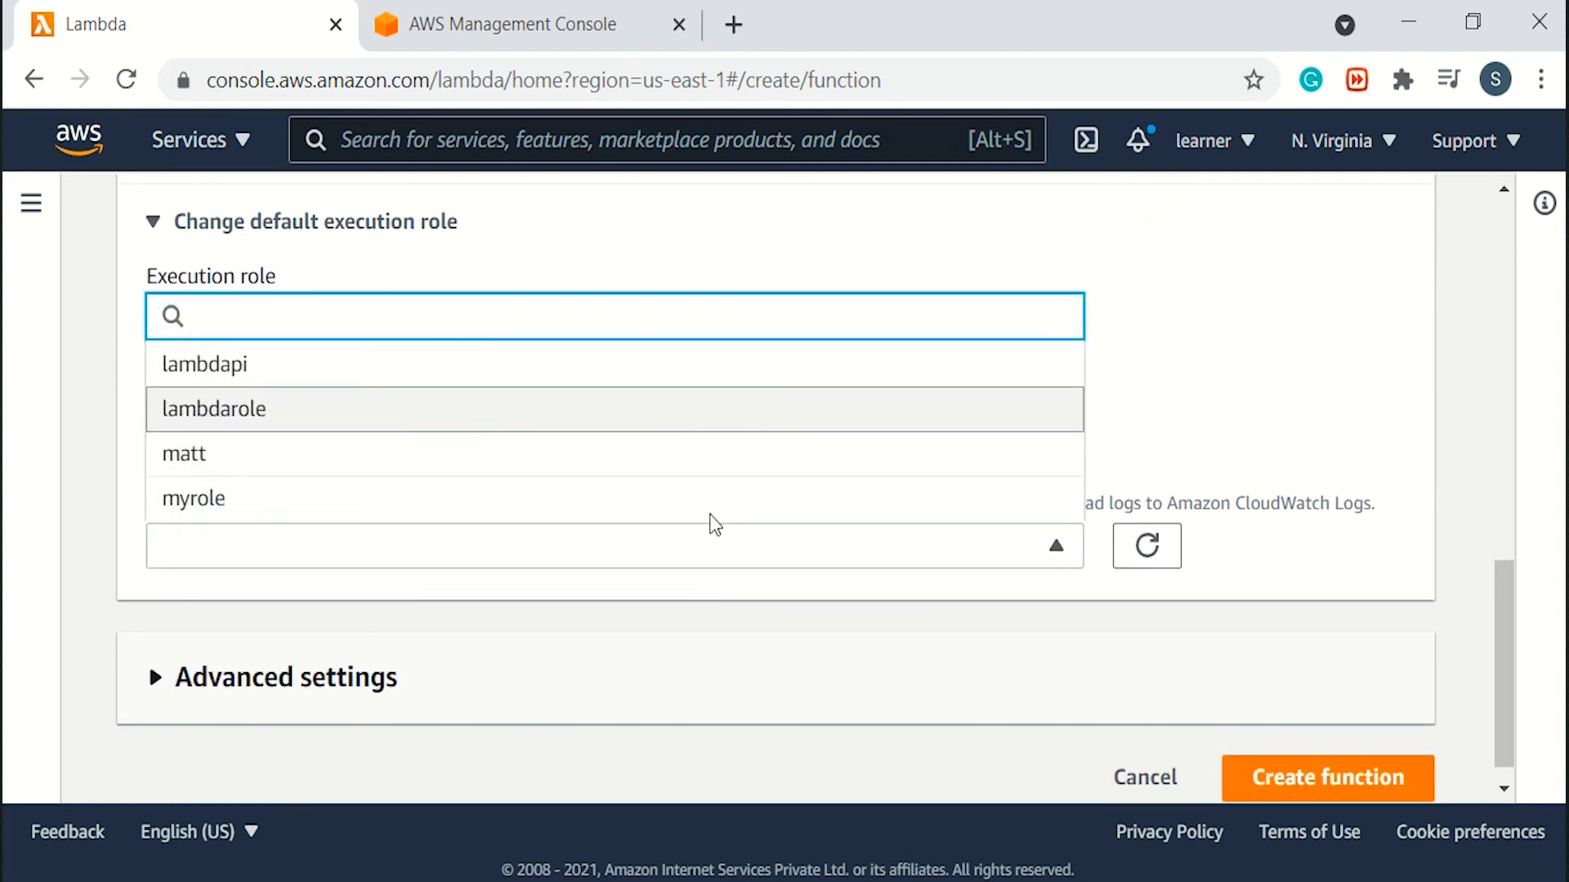
click(653, 410)
scroll(833, 651, down, 1)
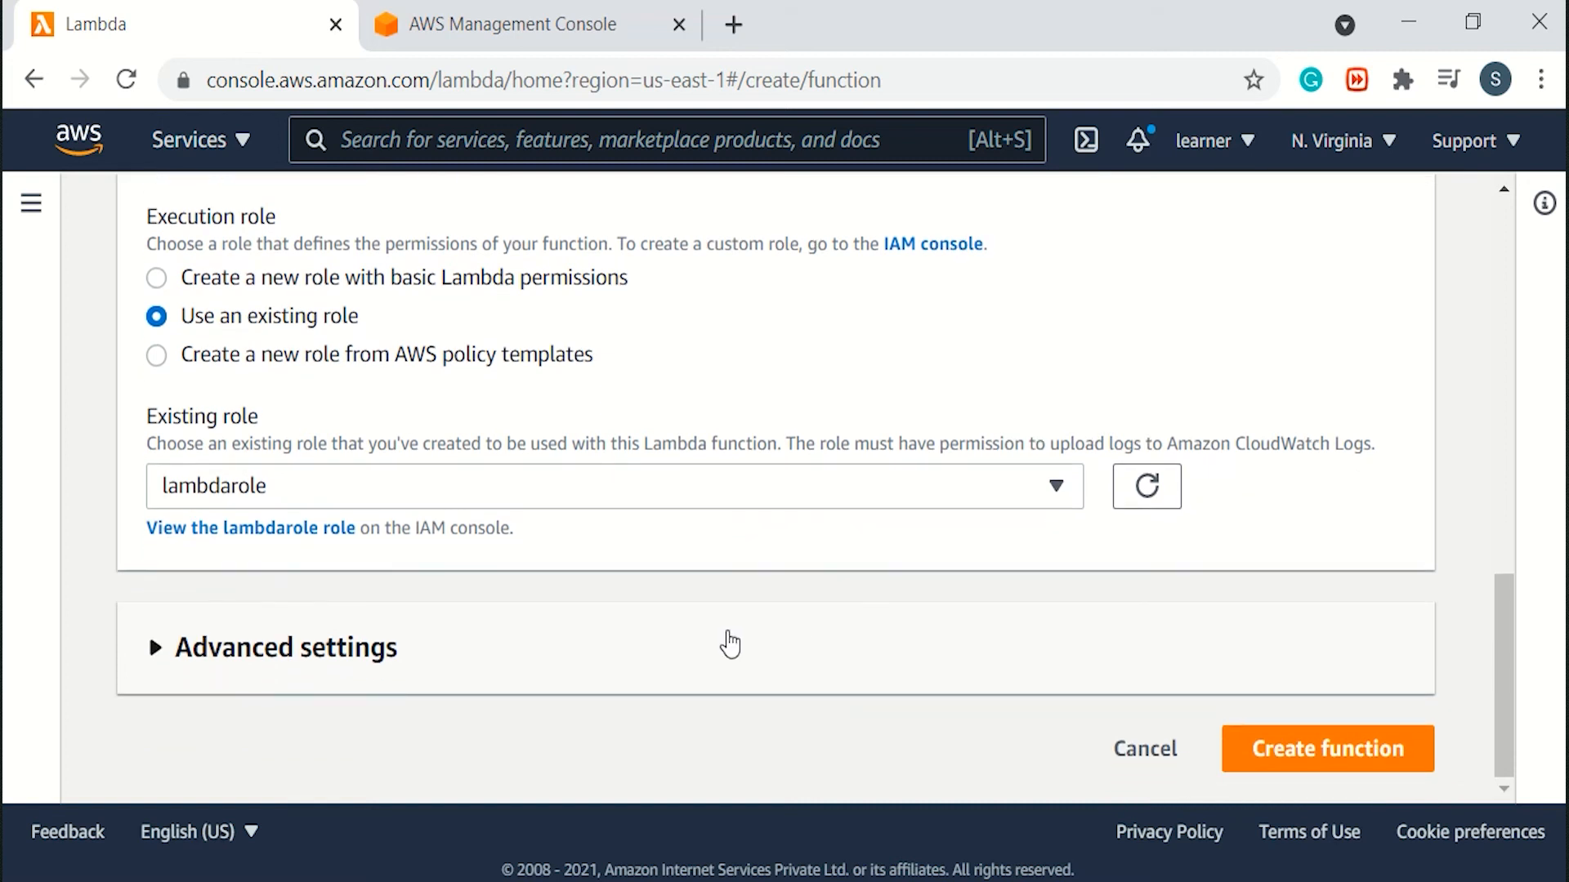
click(1291, 755)
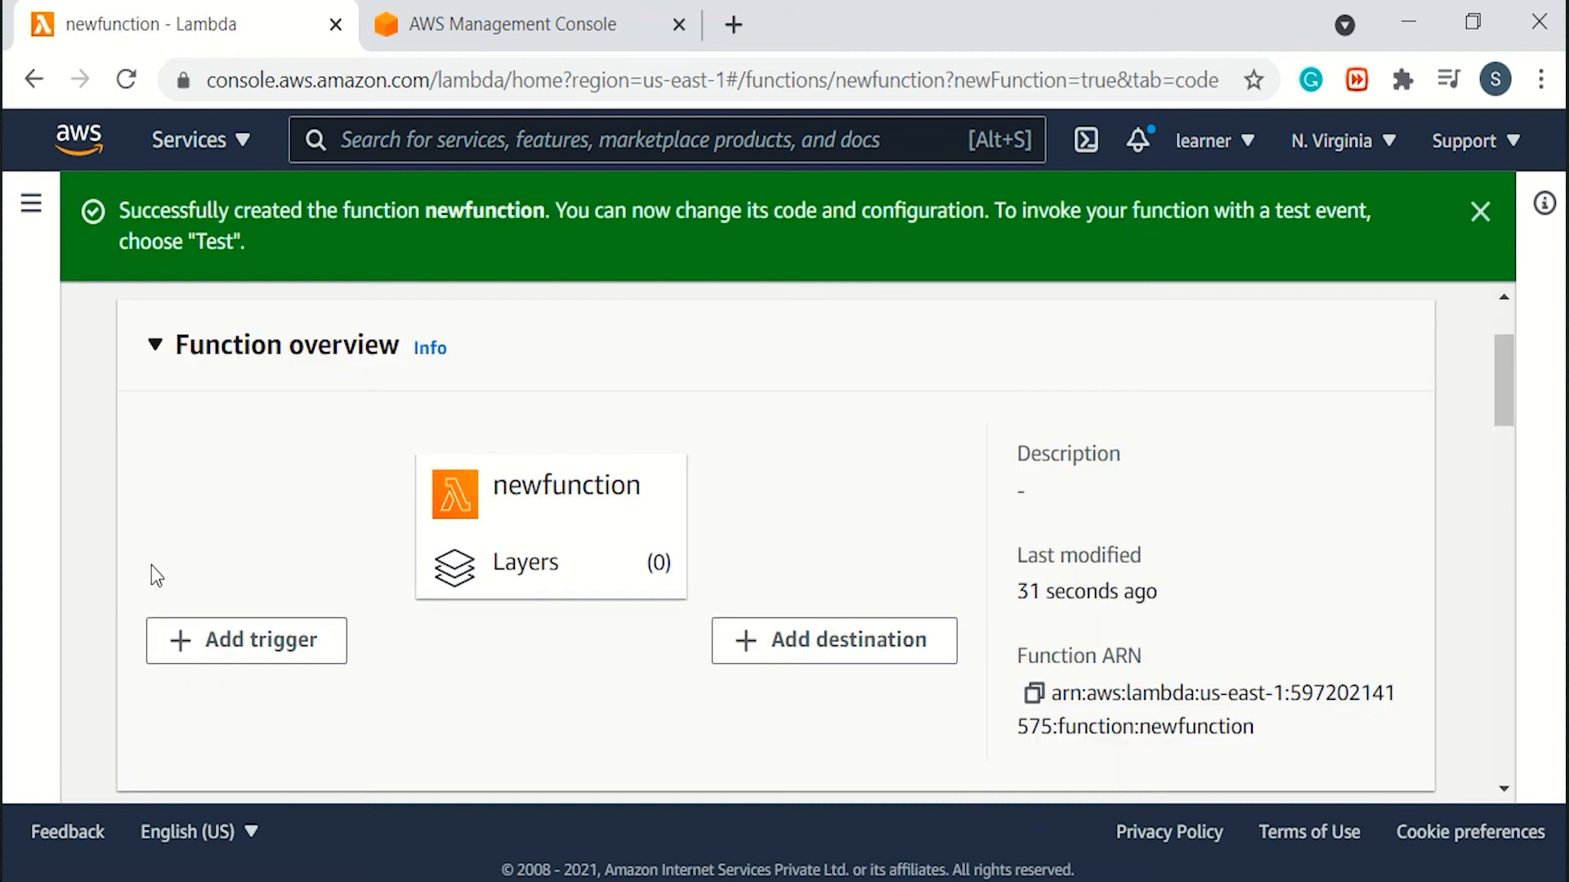
- Add an S3 trigger to newfunction for the bucket bucketlambda20, using the All object create events type
click(193, 654)
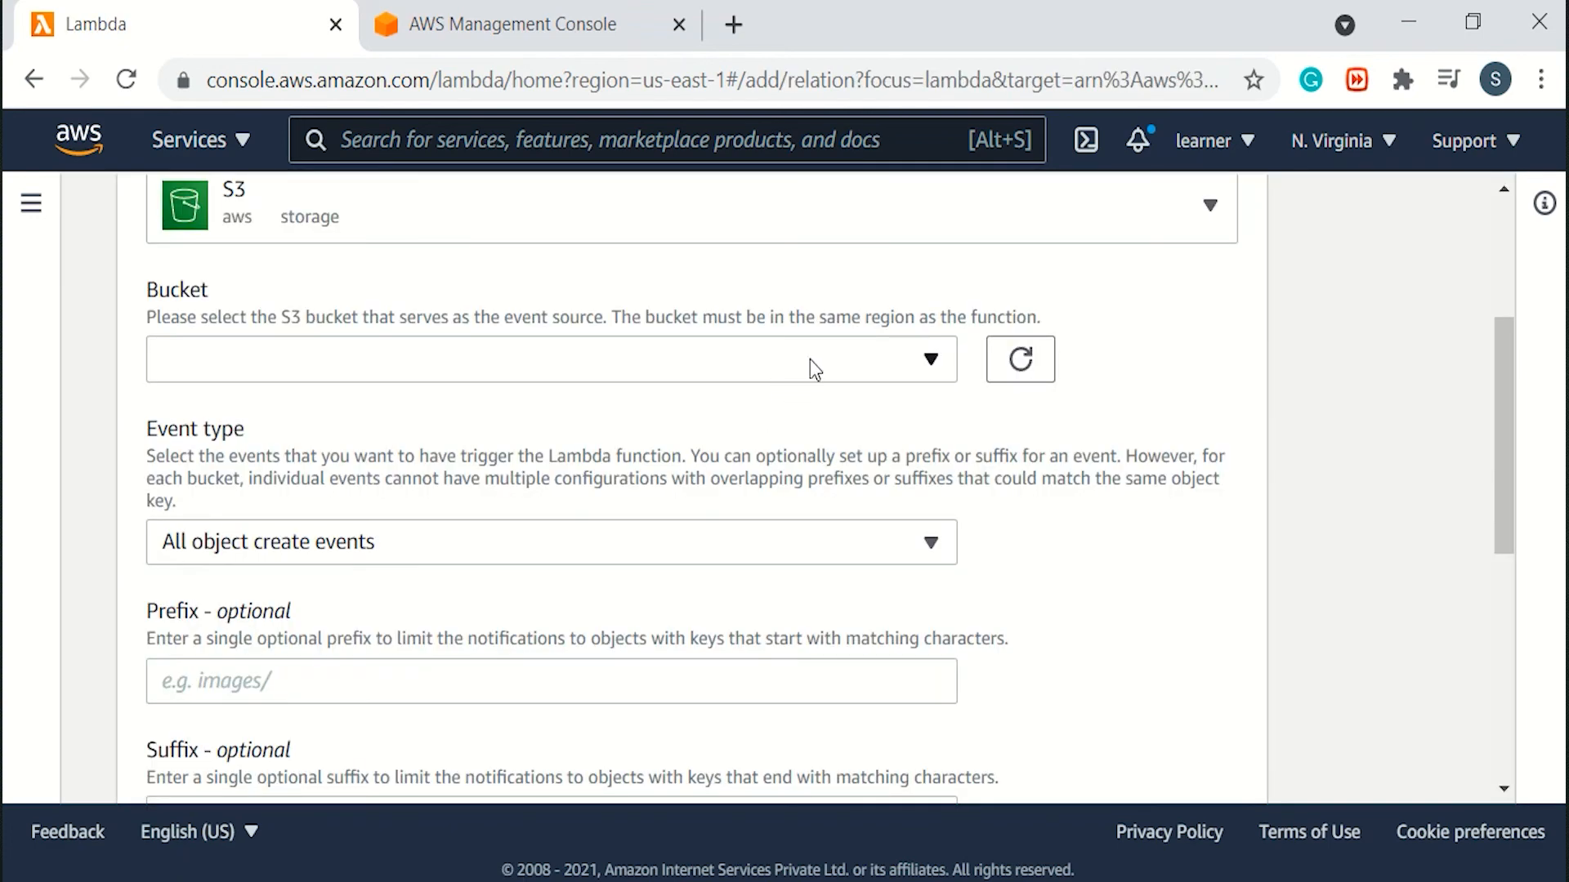
click(811, 360)
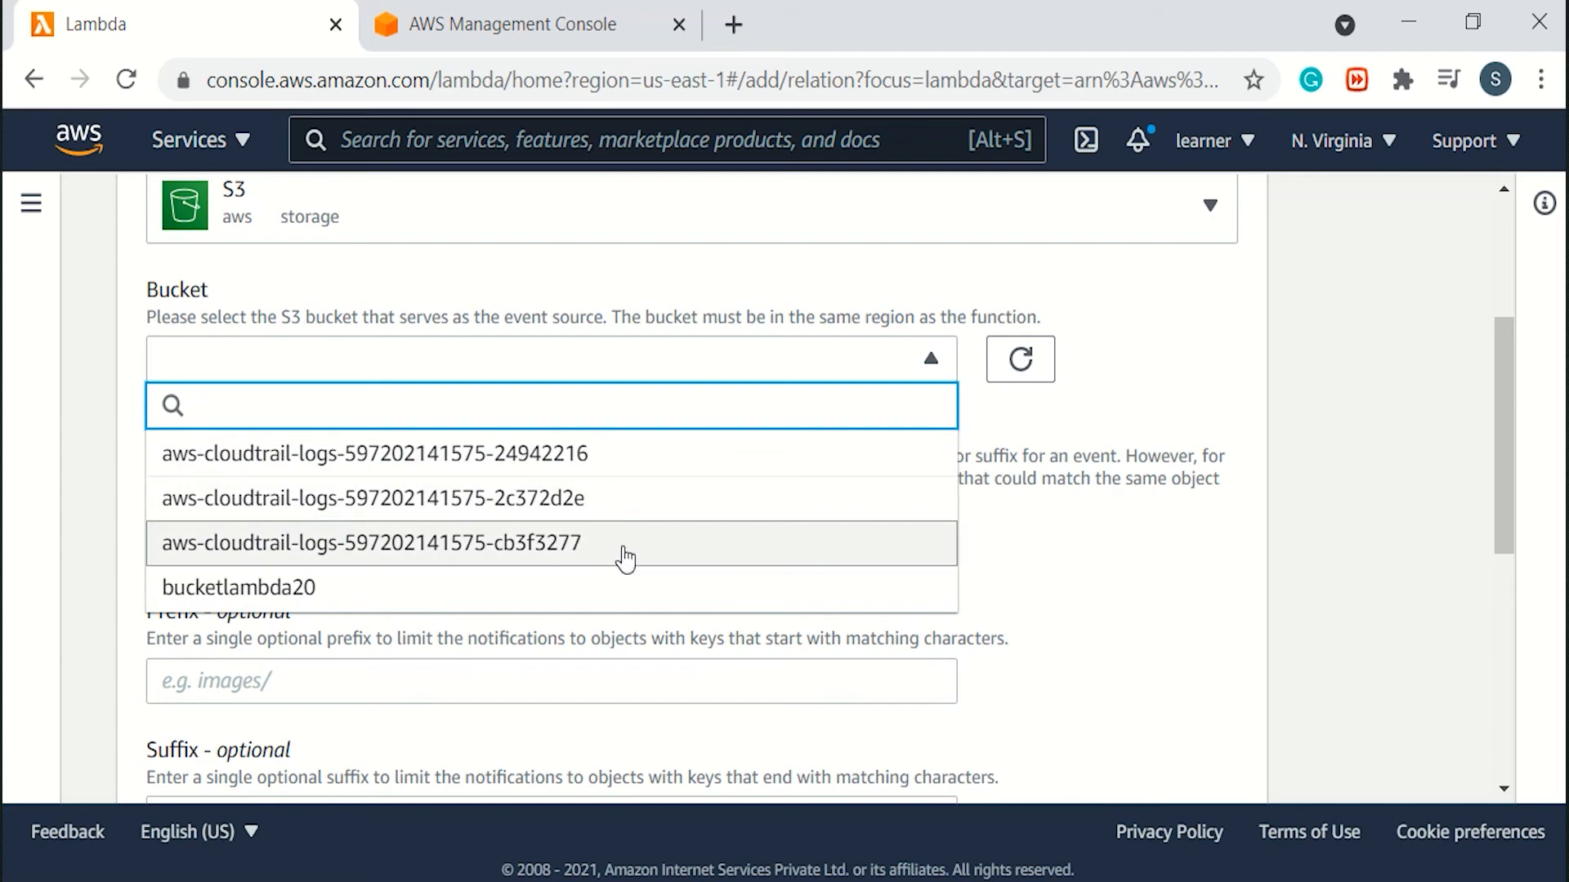
click(613, 585)
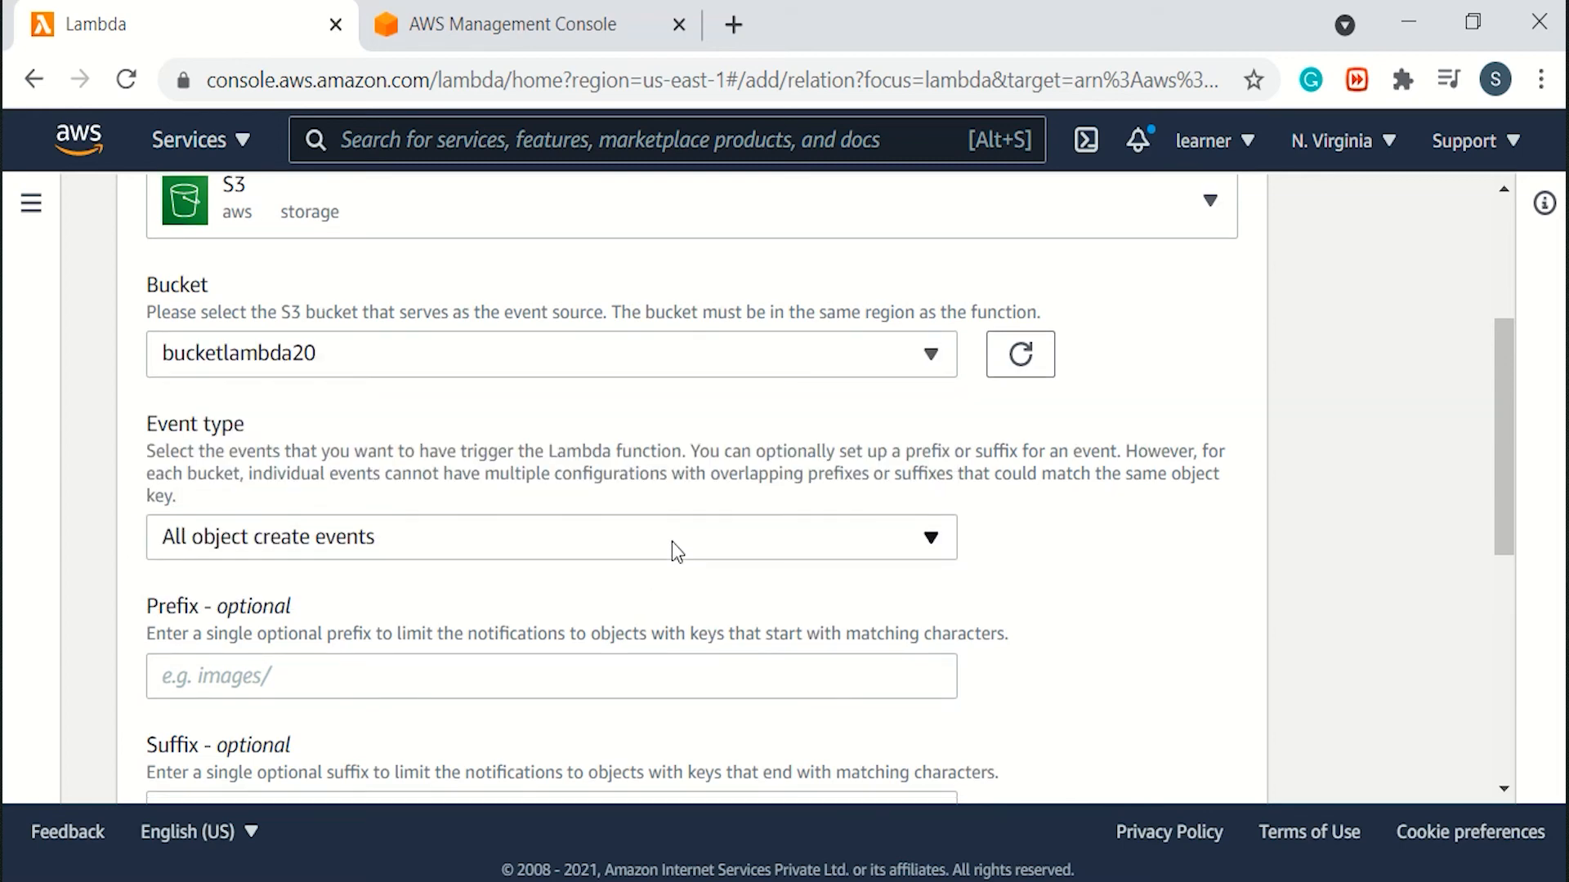
scroll(672, 541, down, 3)
click(768, 231)
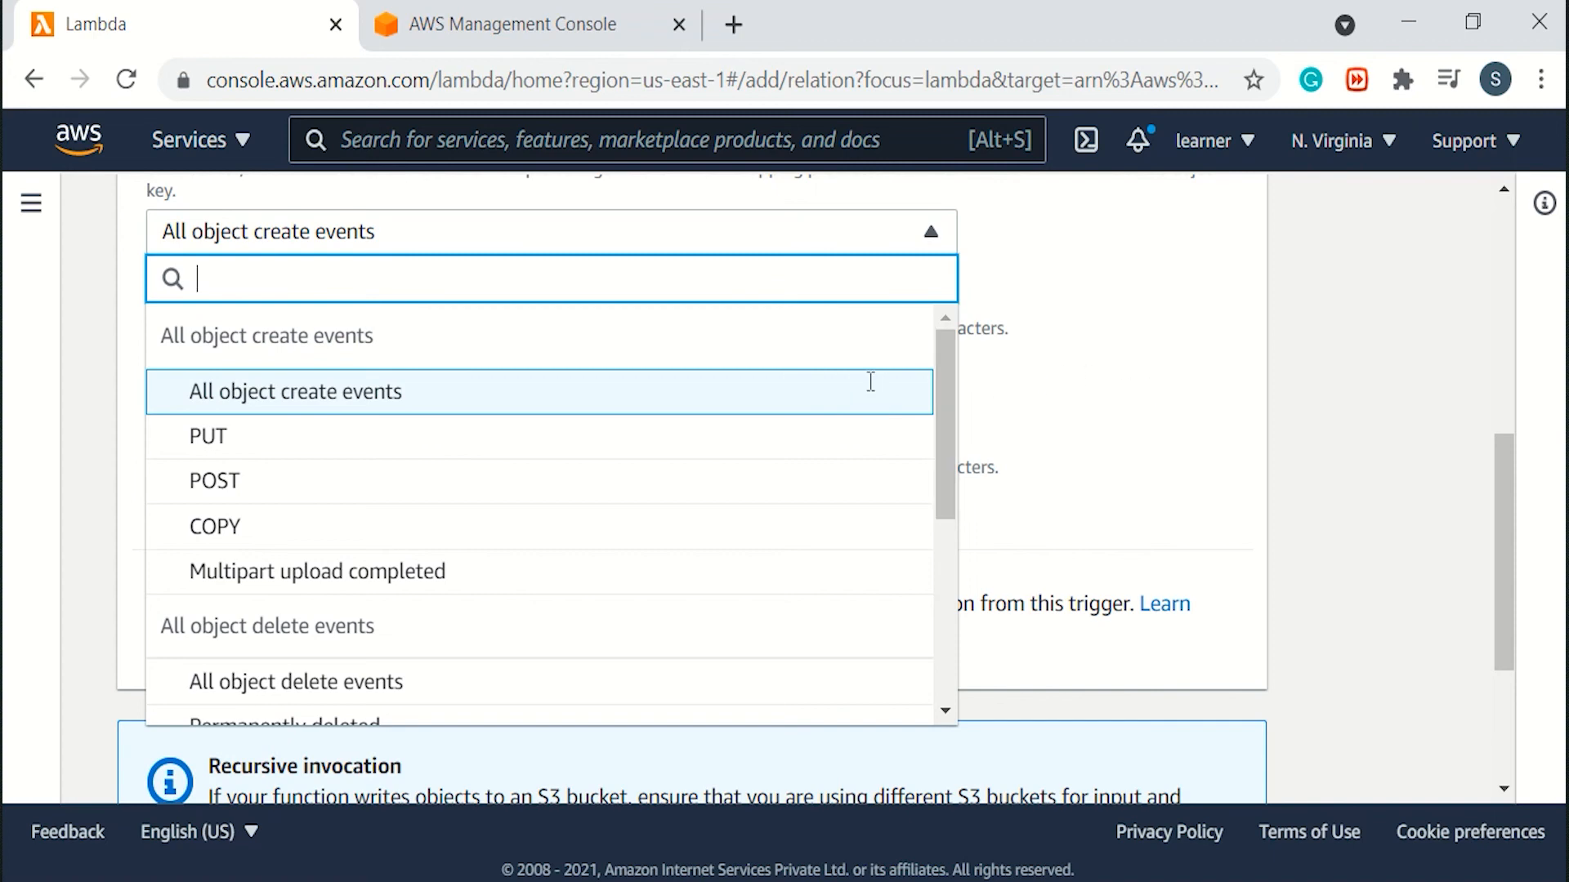
click(871, 381)
scroll(871, 381, down, 3)
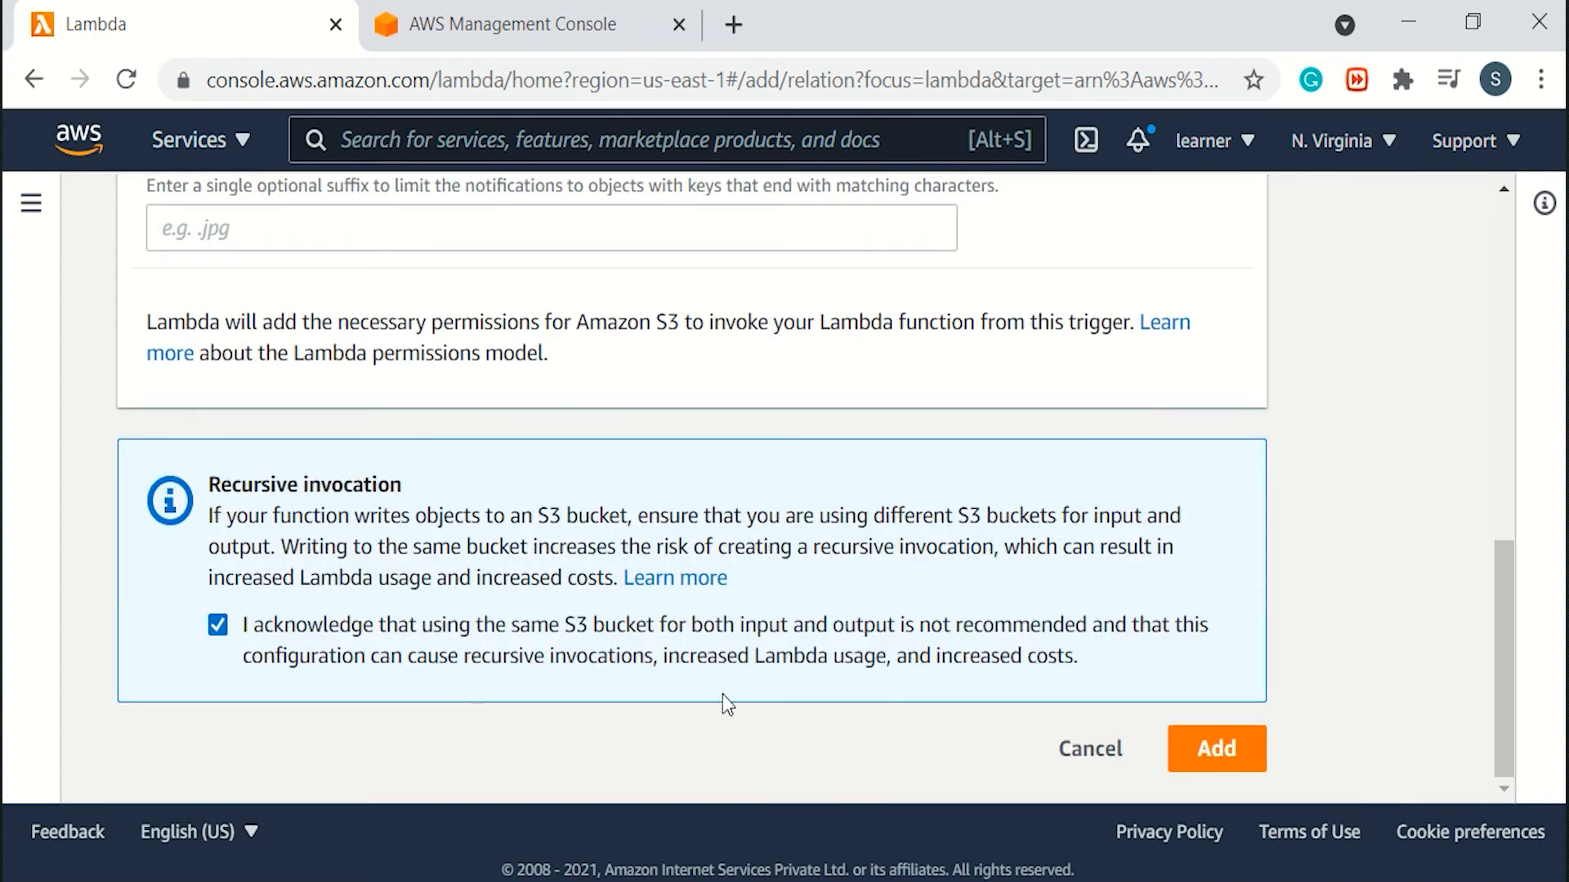
click(1216, 749)
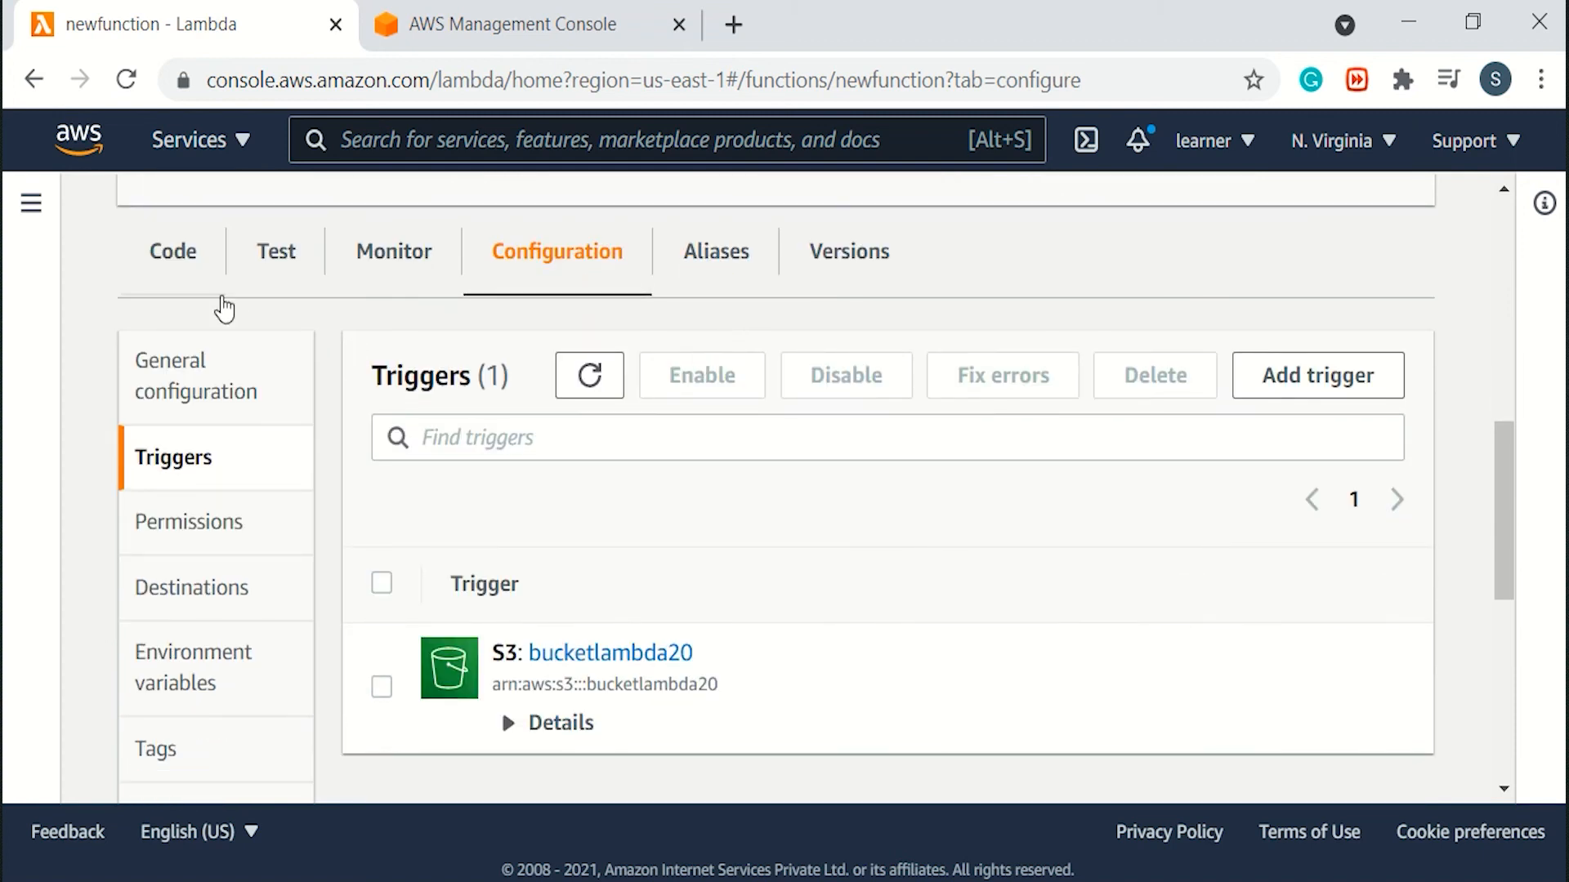
- Make the handler code print the event and "successfully executed" and return 'Hello from DataIsGood!', then deploy it
click(164, 259)
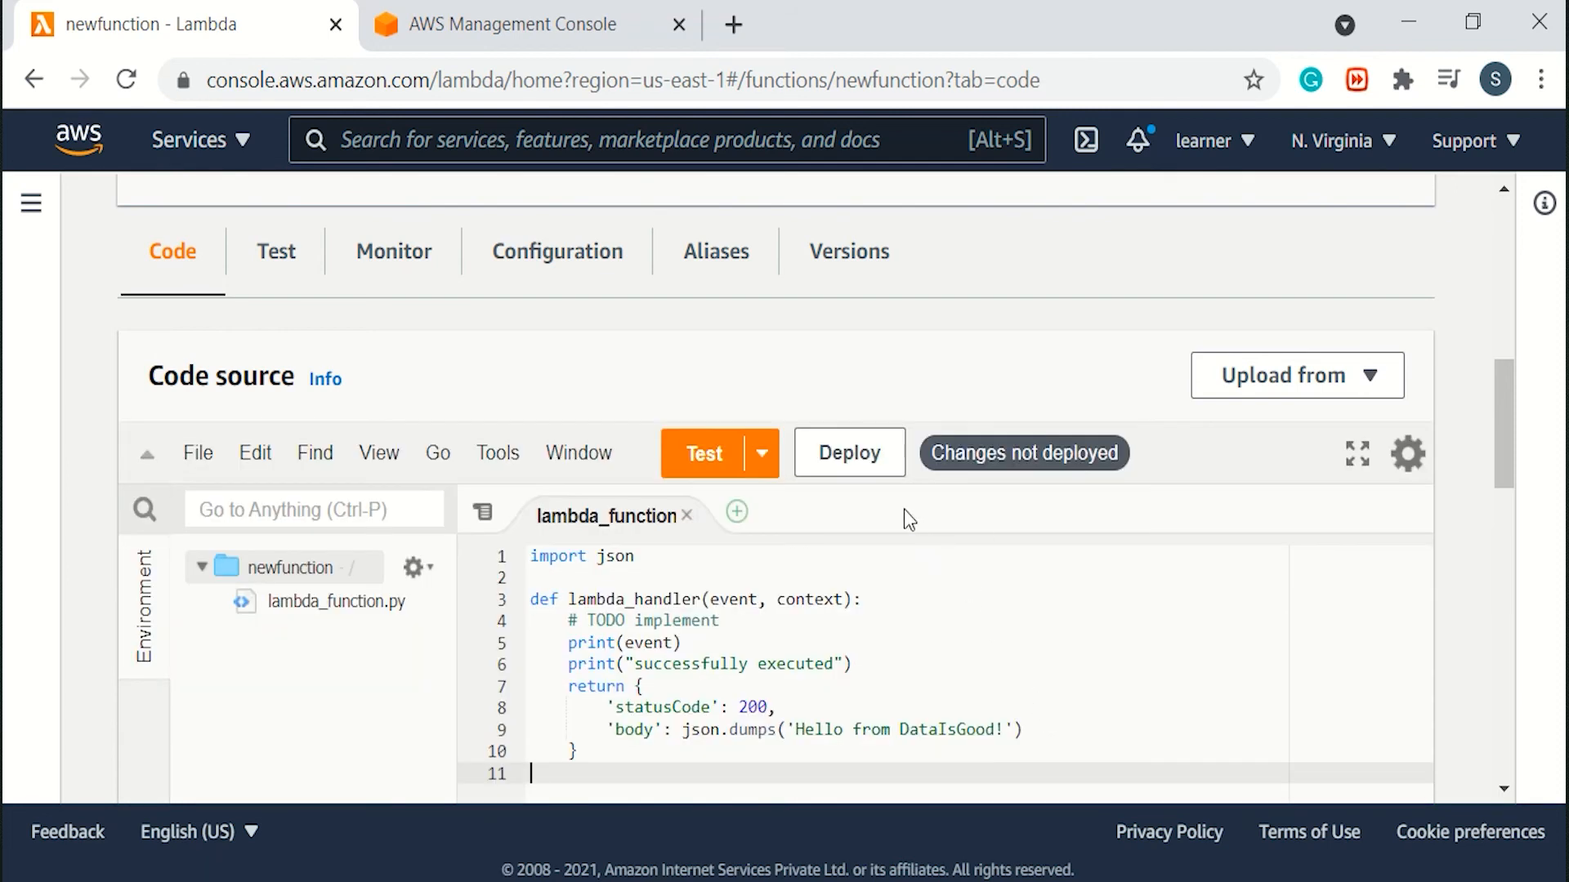
click(853, 452)
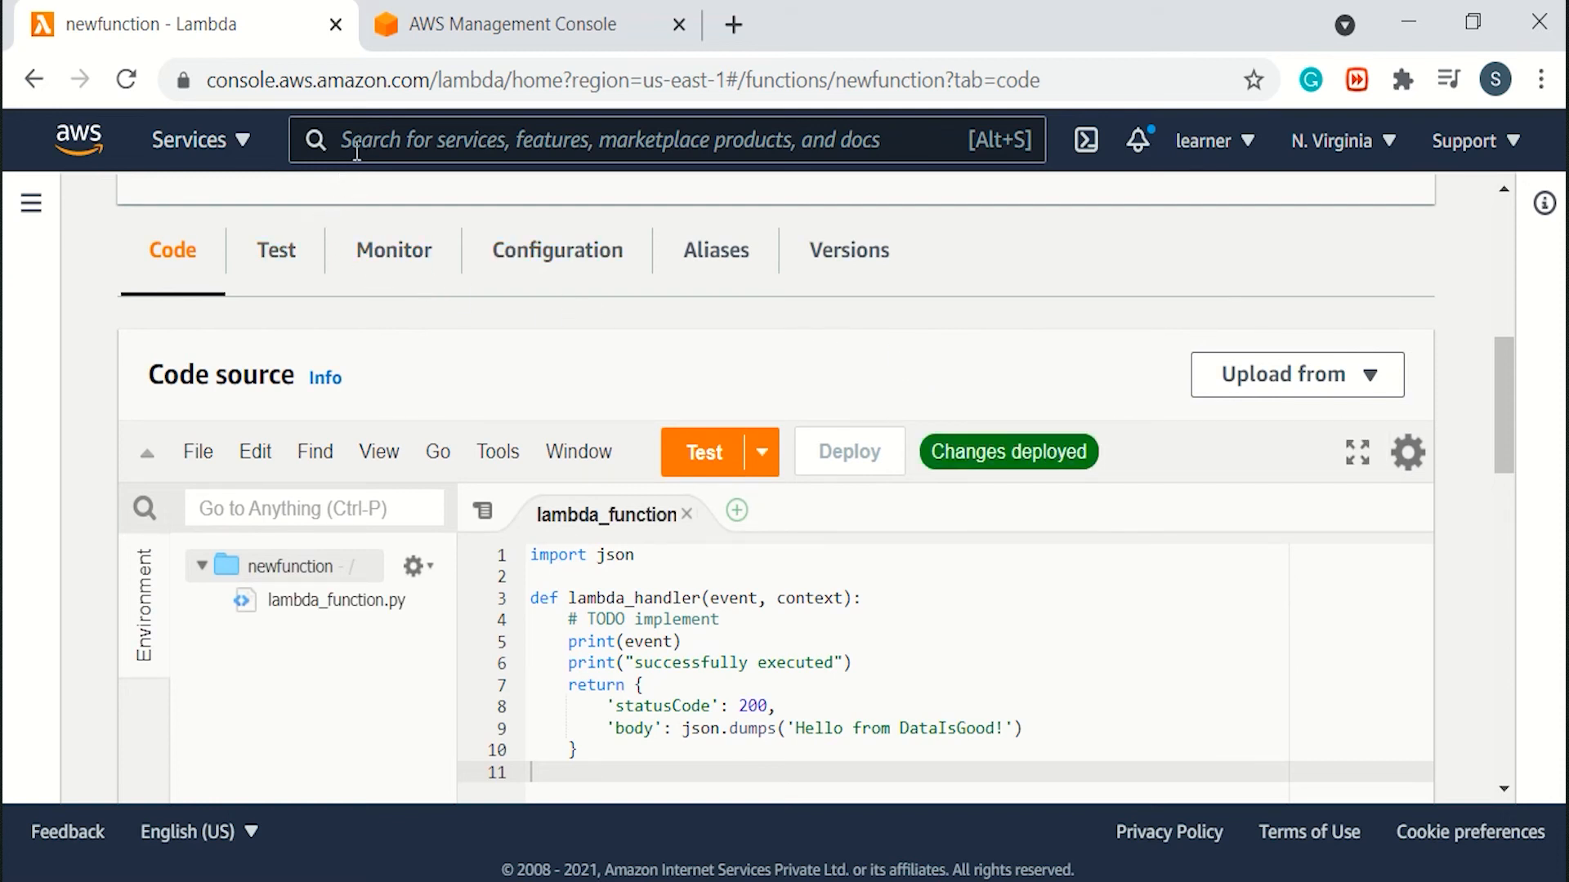
- Upload Demo file.jpg to the S3 bucket bucketlambda20
click(240, 143)
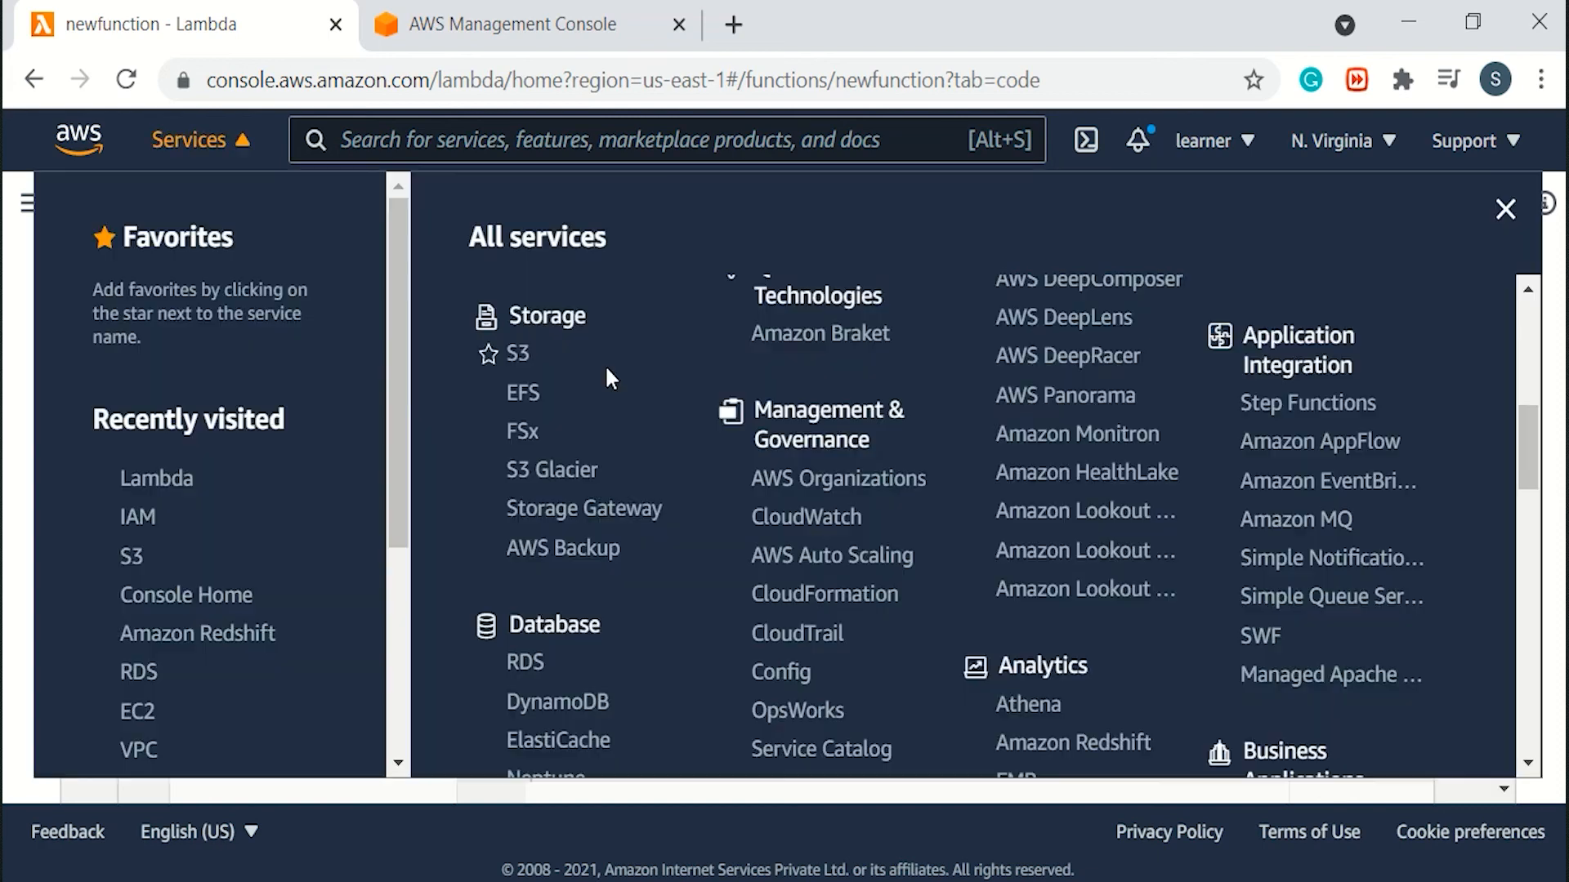
click(518, 353)
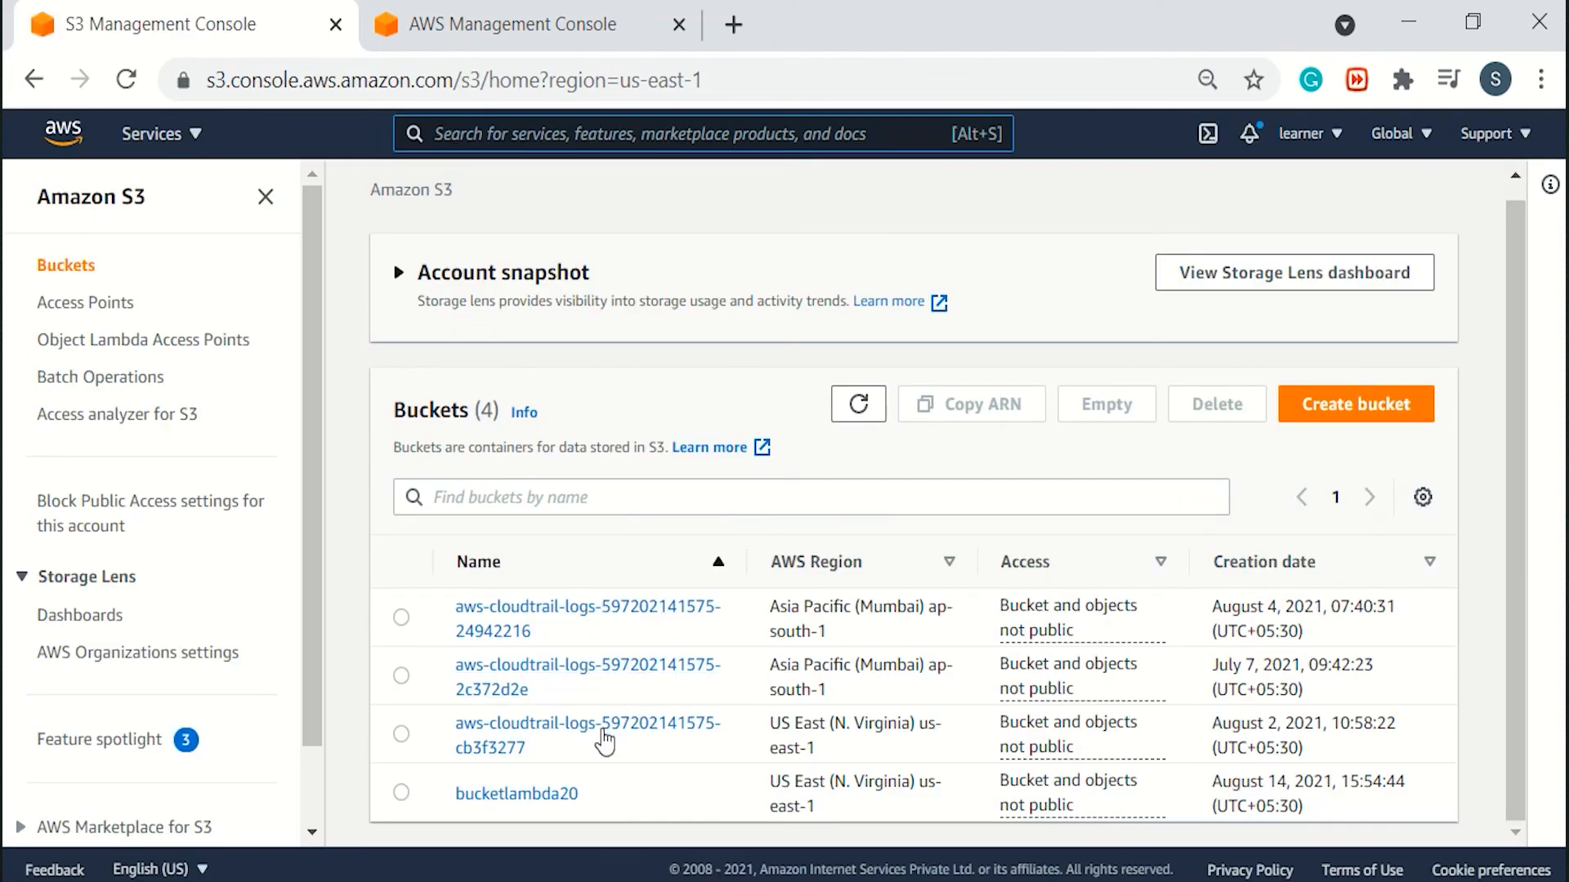
click(552, 797)
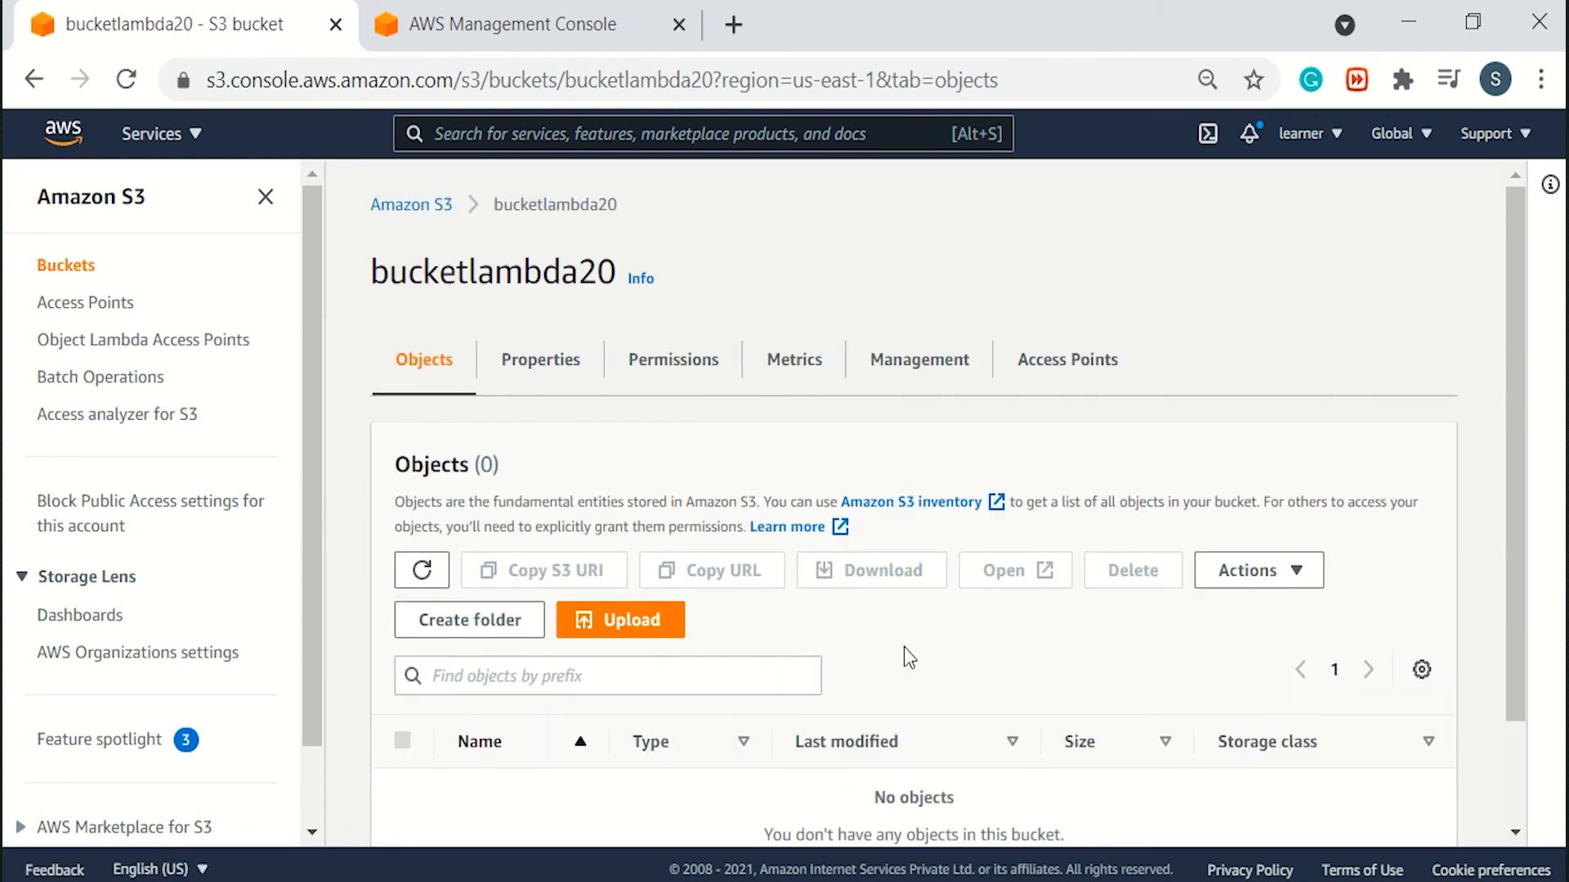
click(658, 630)
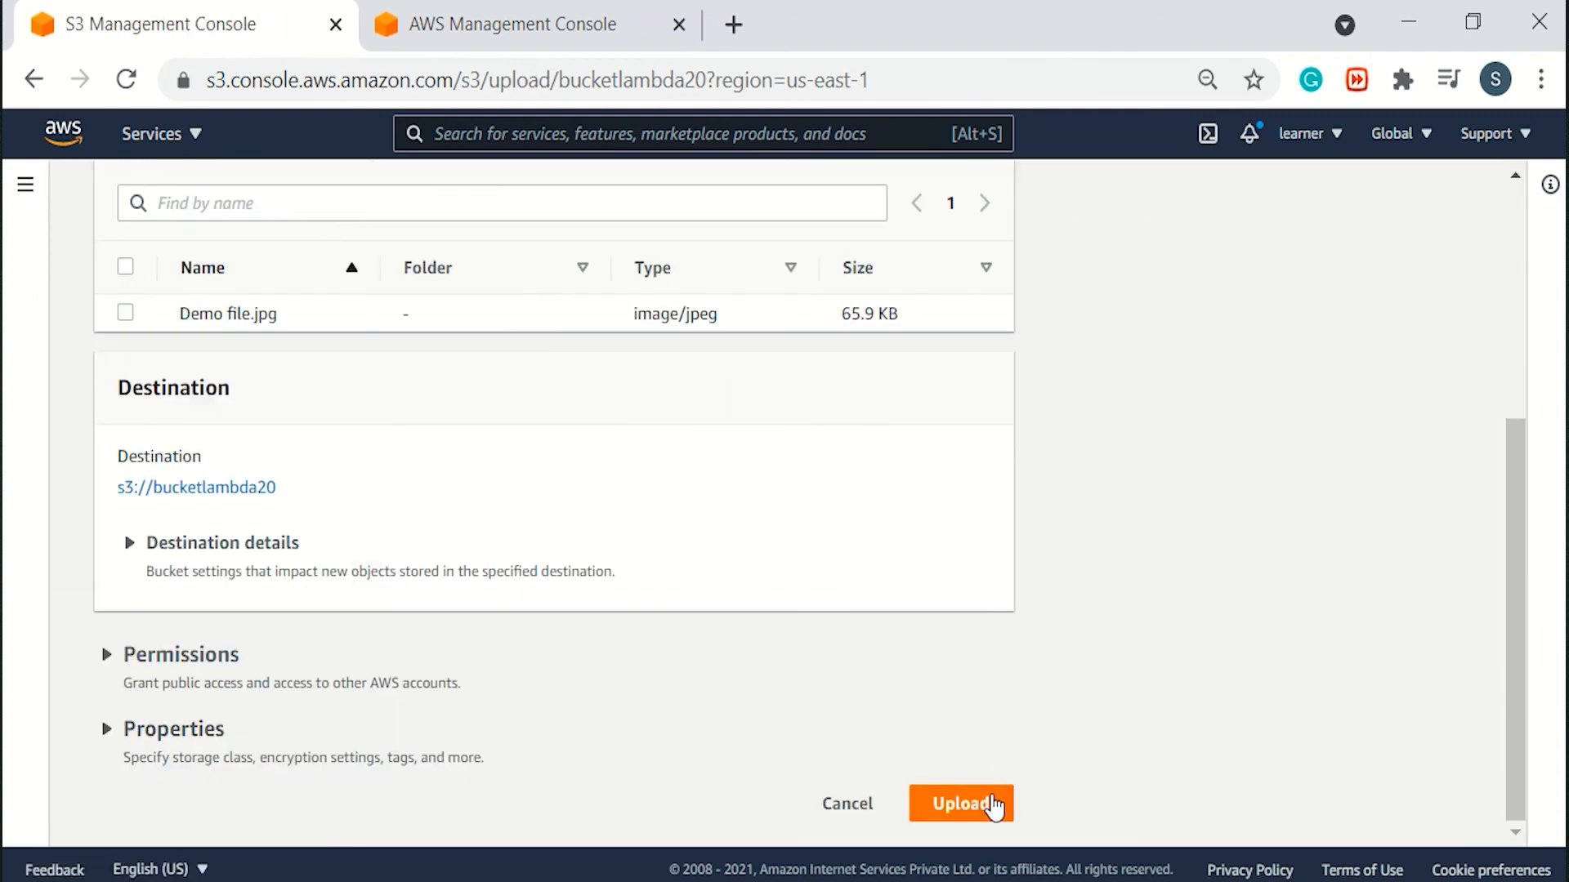
click(994, 807)
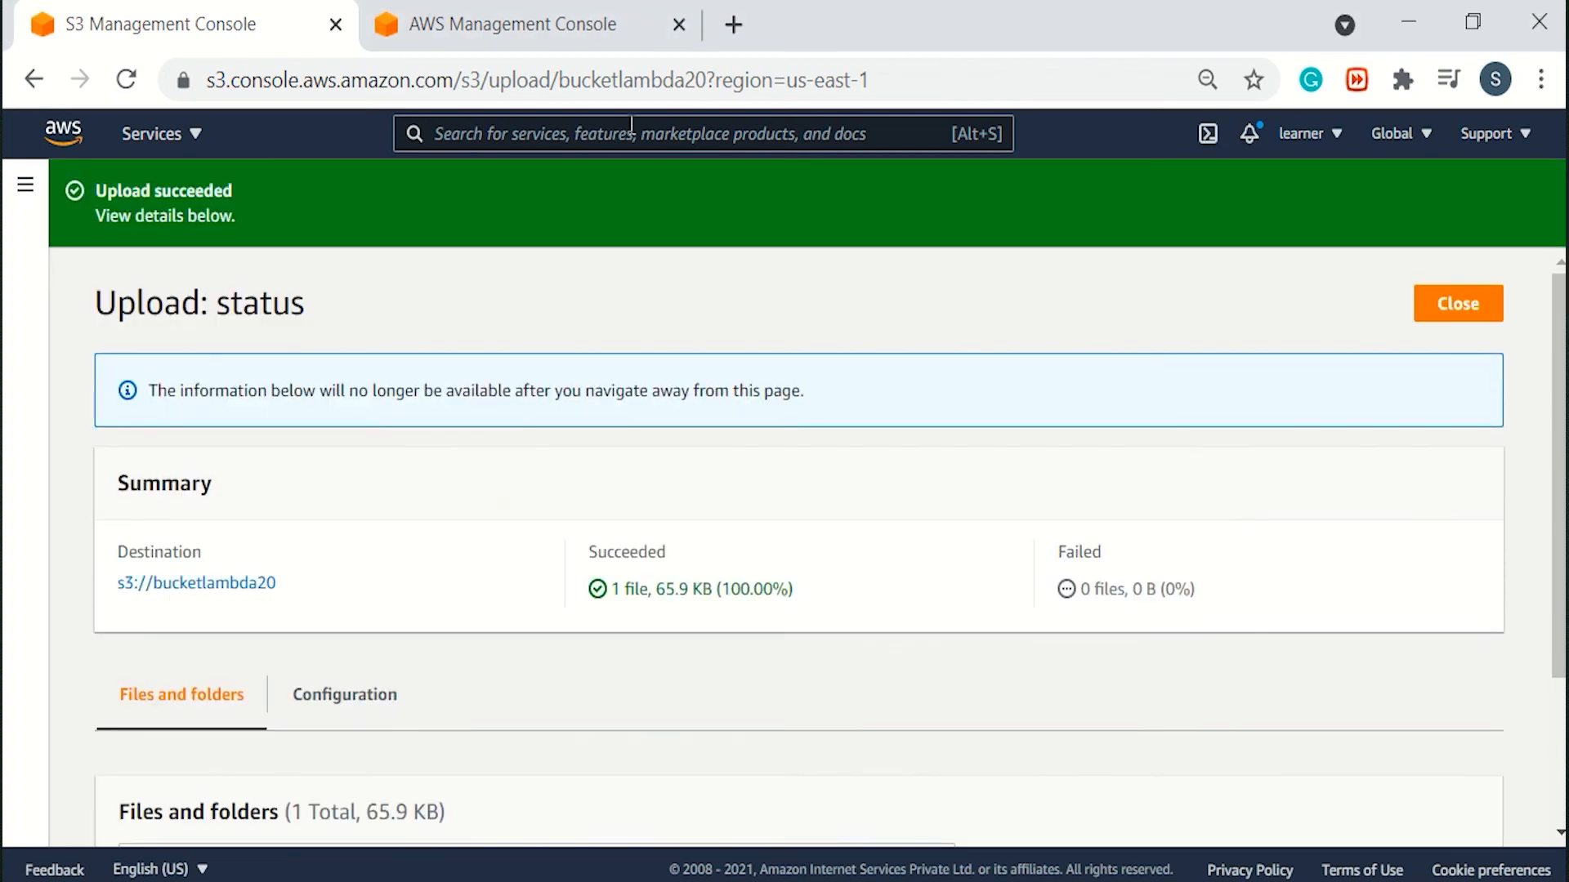
- Search the AWS services for "cloudwa" and open CloudWatch
click(631, 128)
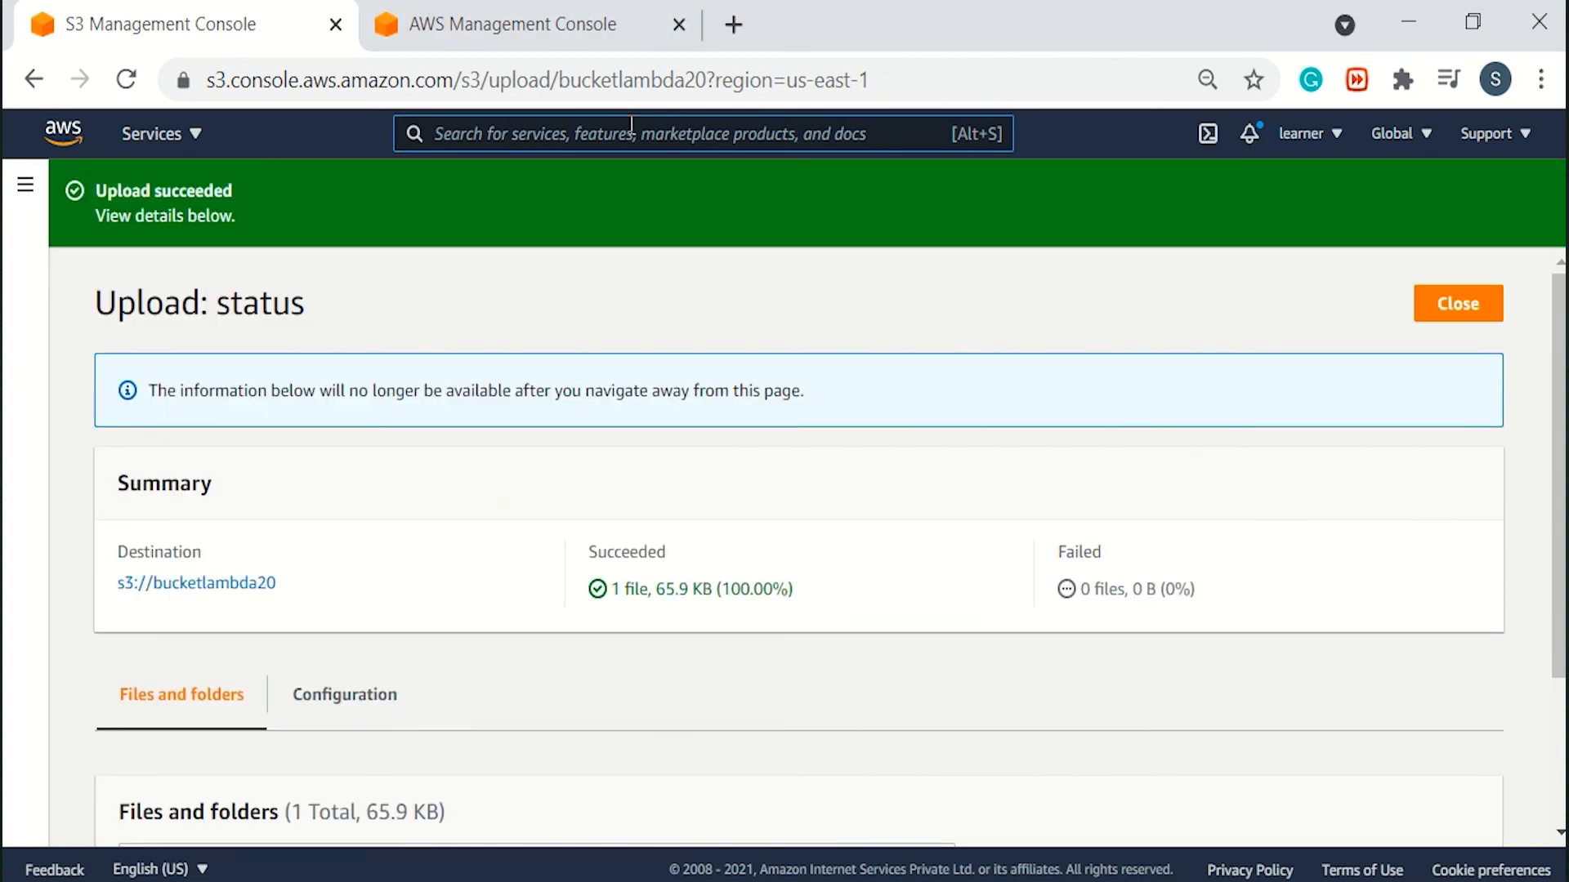
text(cloud)
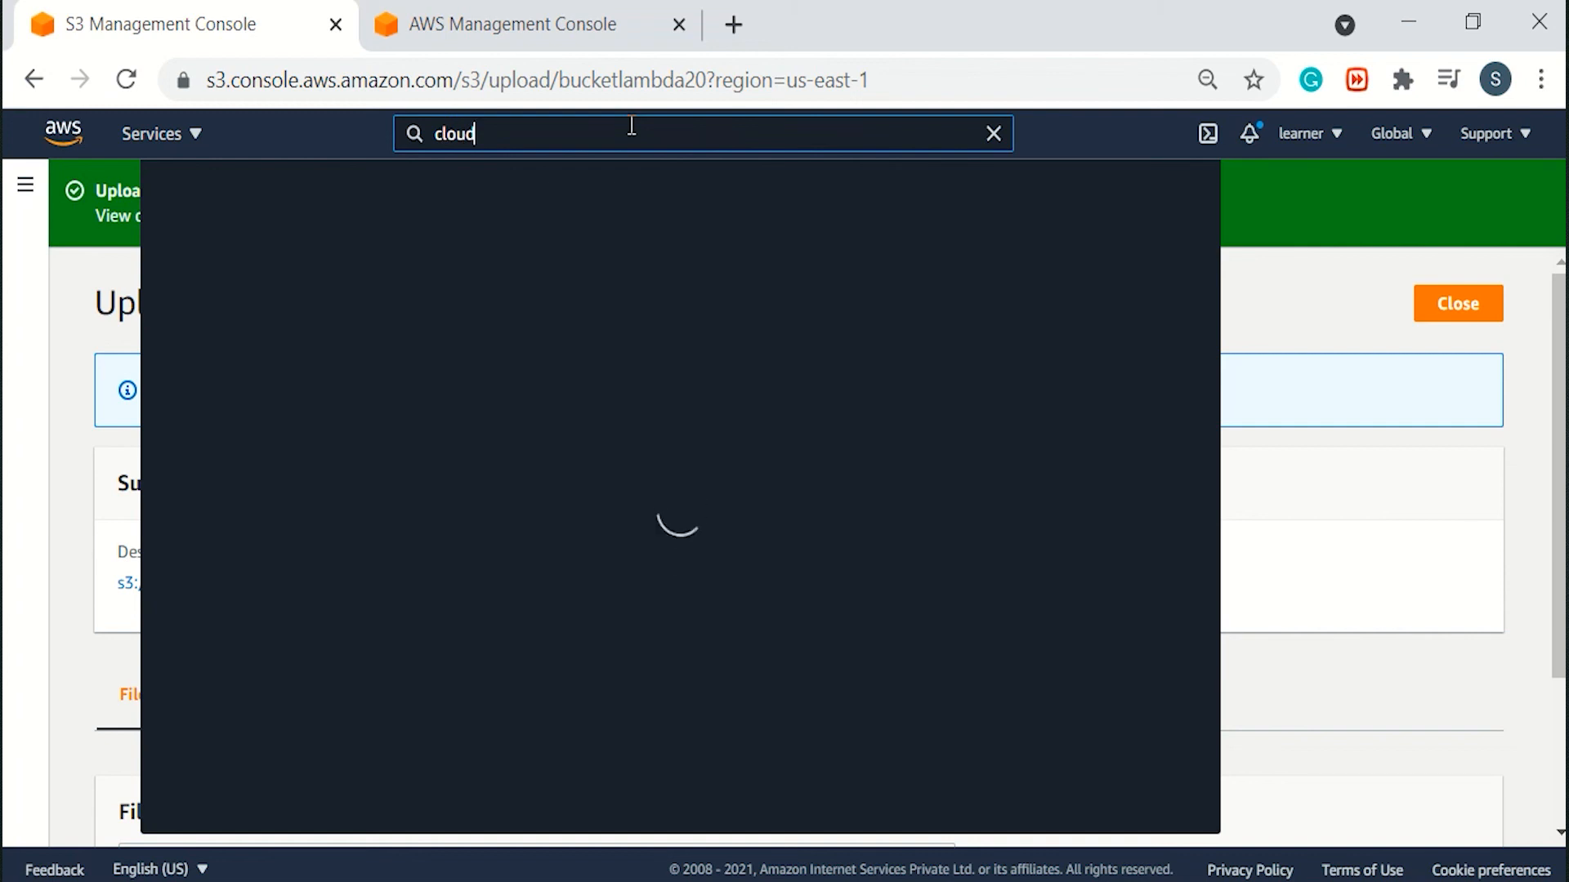
text(wa)
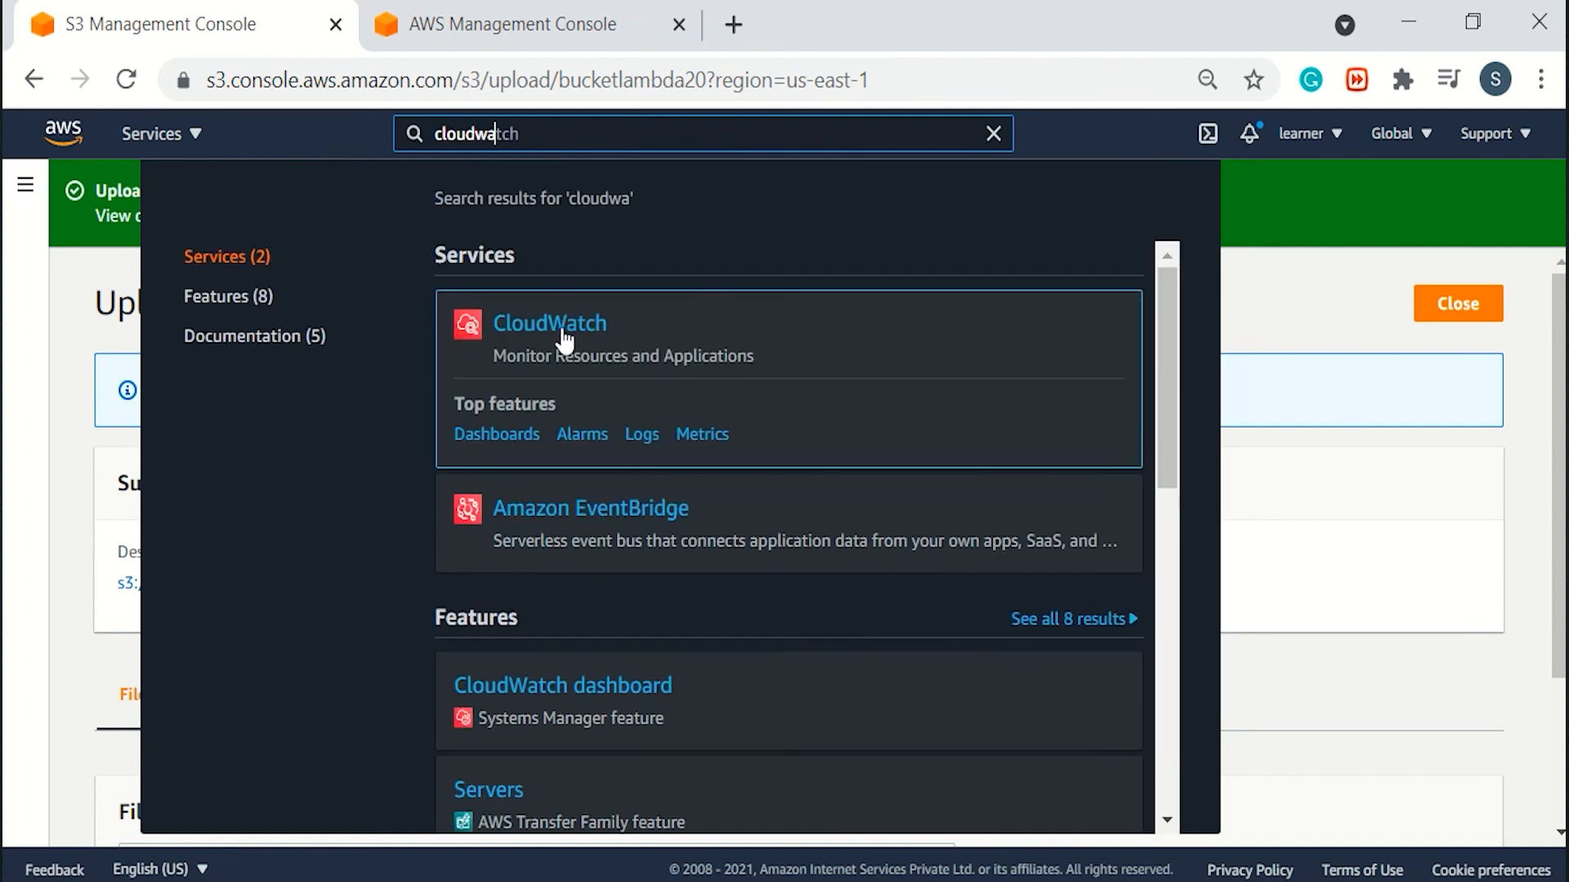
click(562, 330)
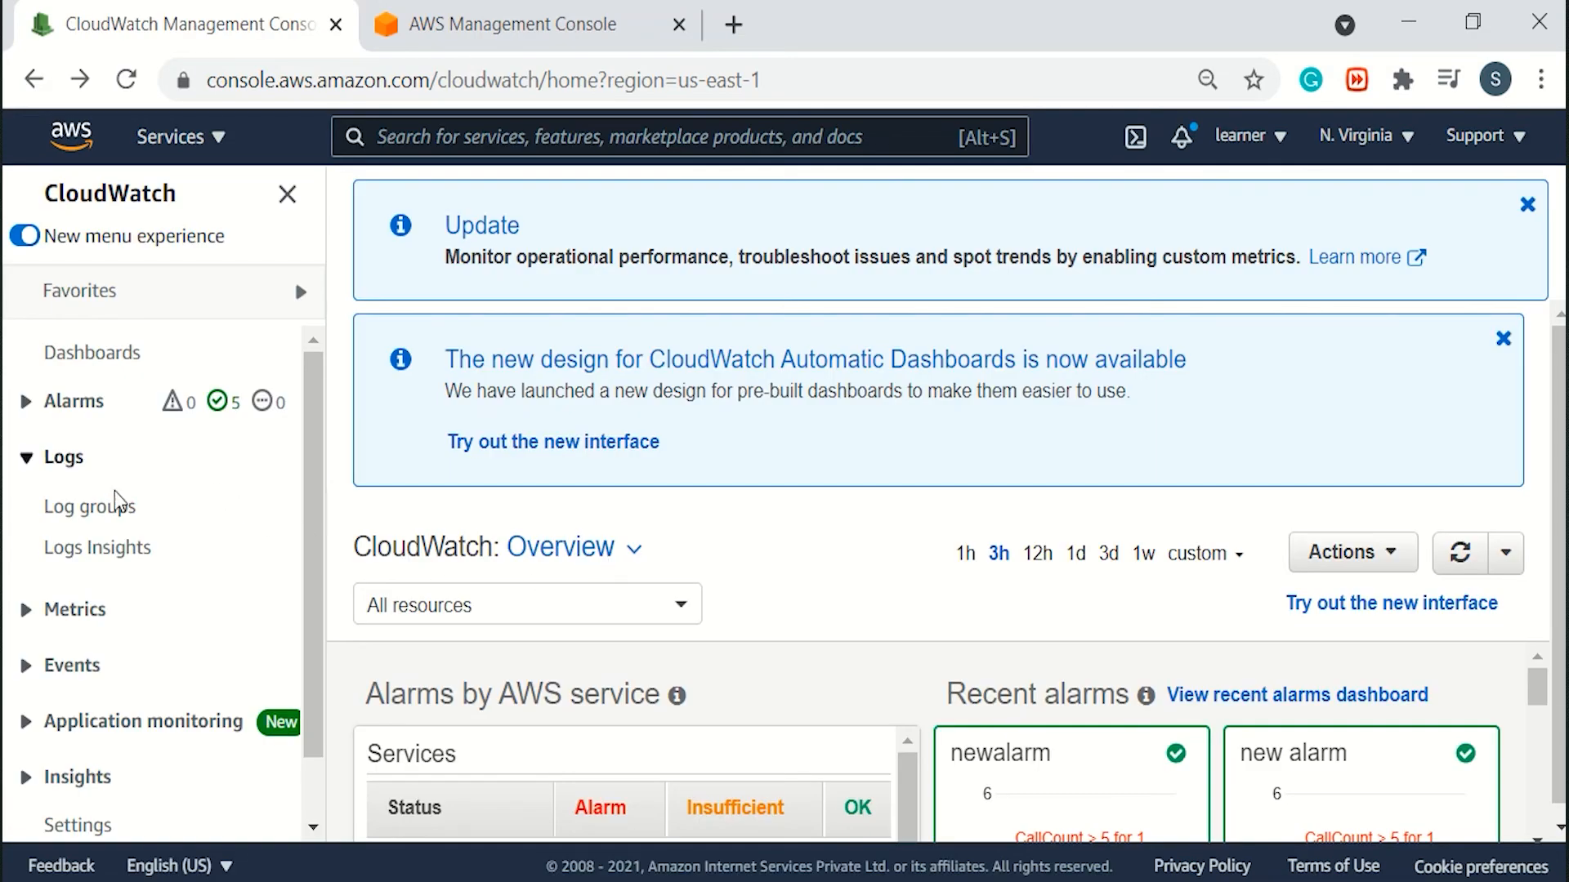
- Open the log stream in the /aws/lambda/newfunction log group to view its log events
click(85, 508)
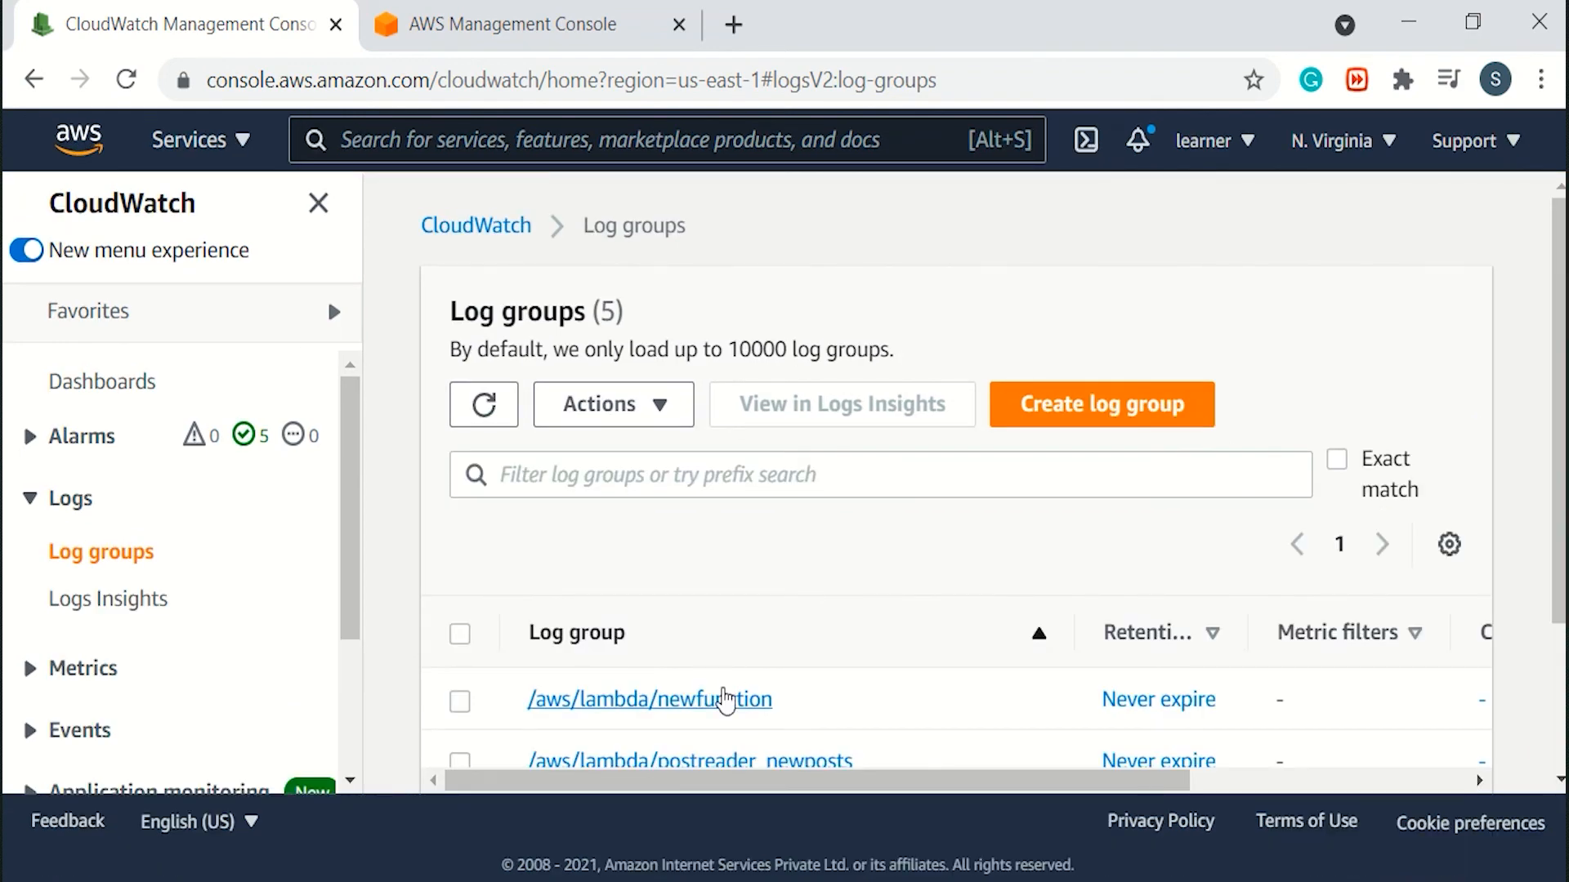
click(722, 698)
scroll(853, 554, down, 5)
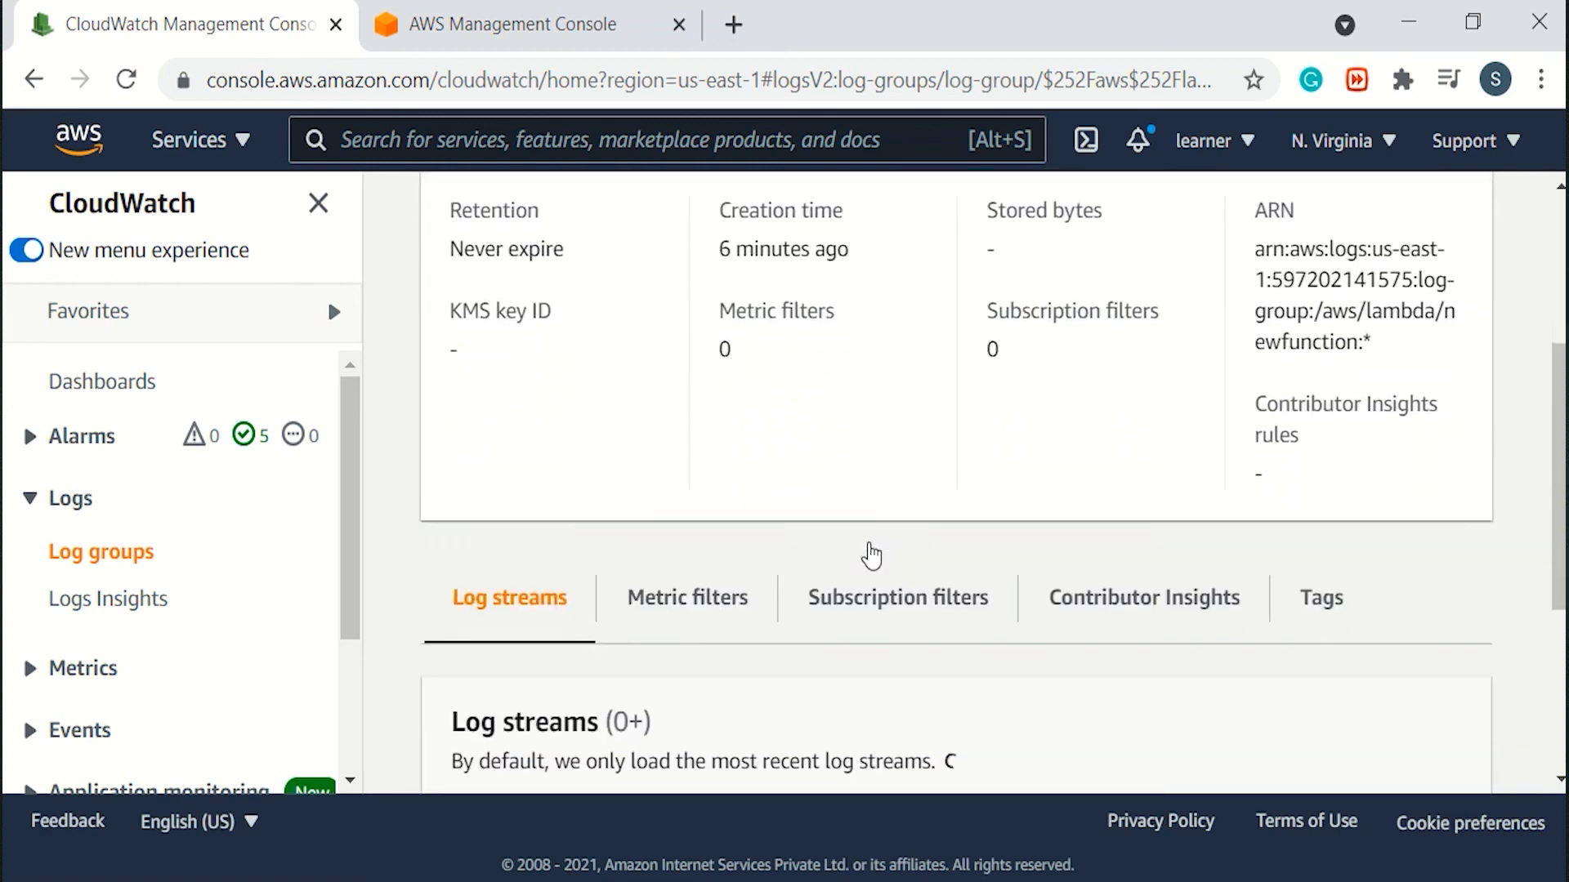
scroll(693, 648, down, 1)
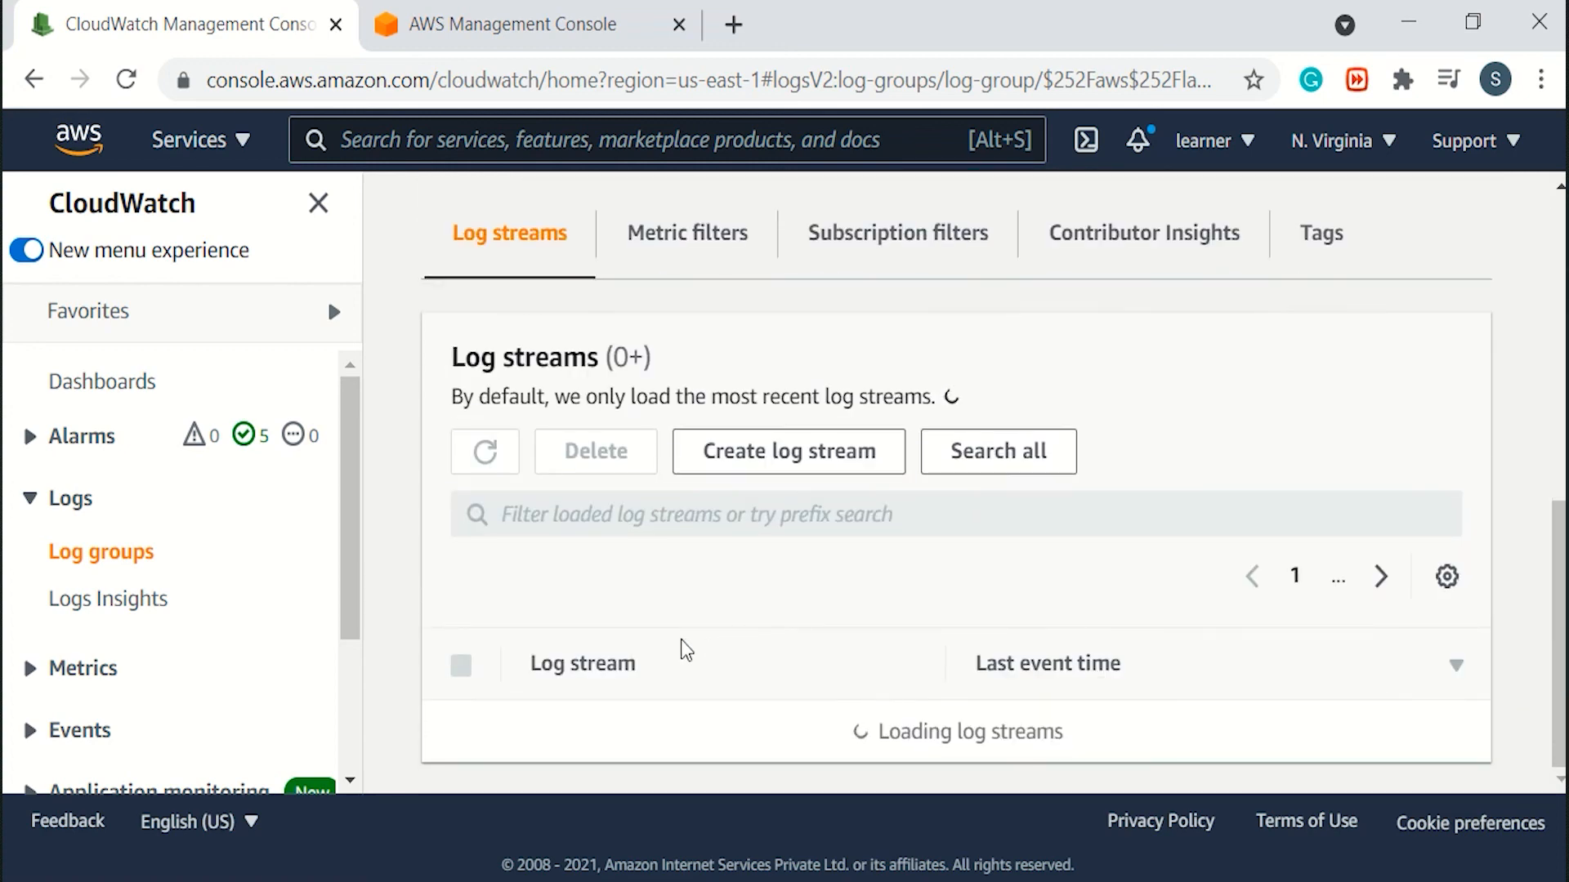
click(706, 731)
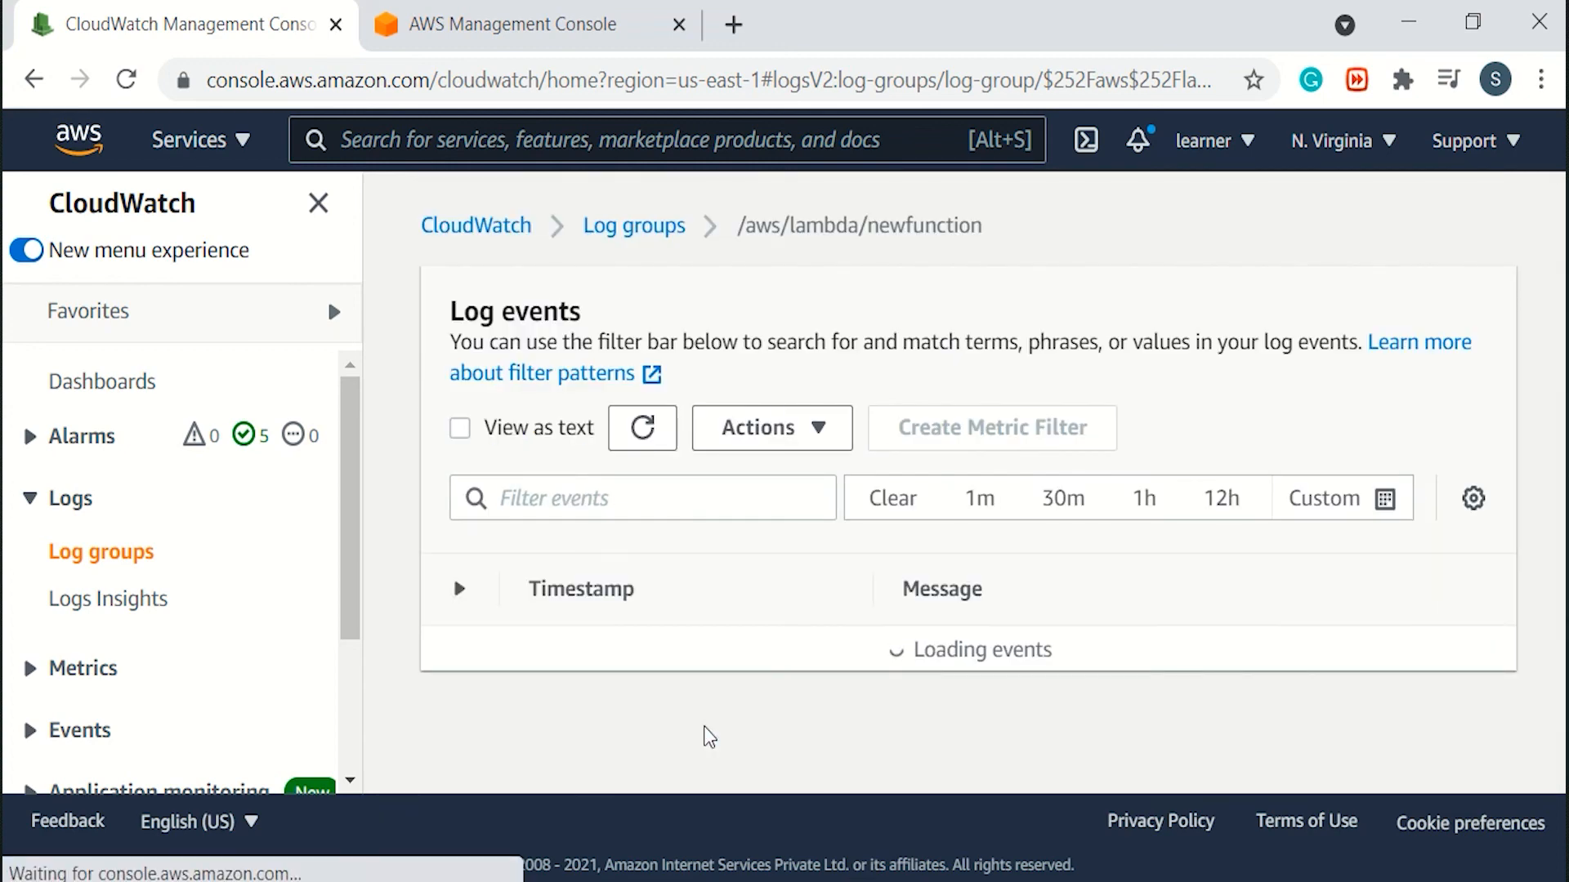